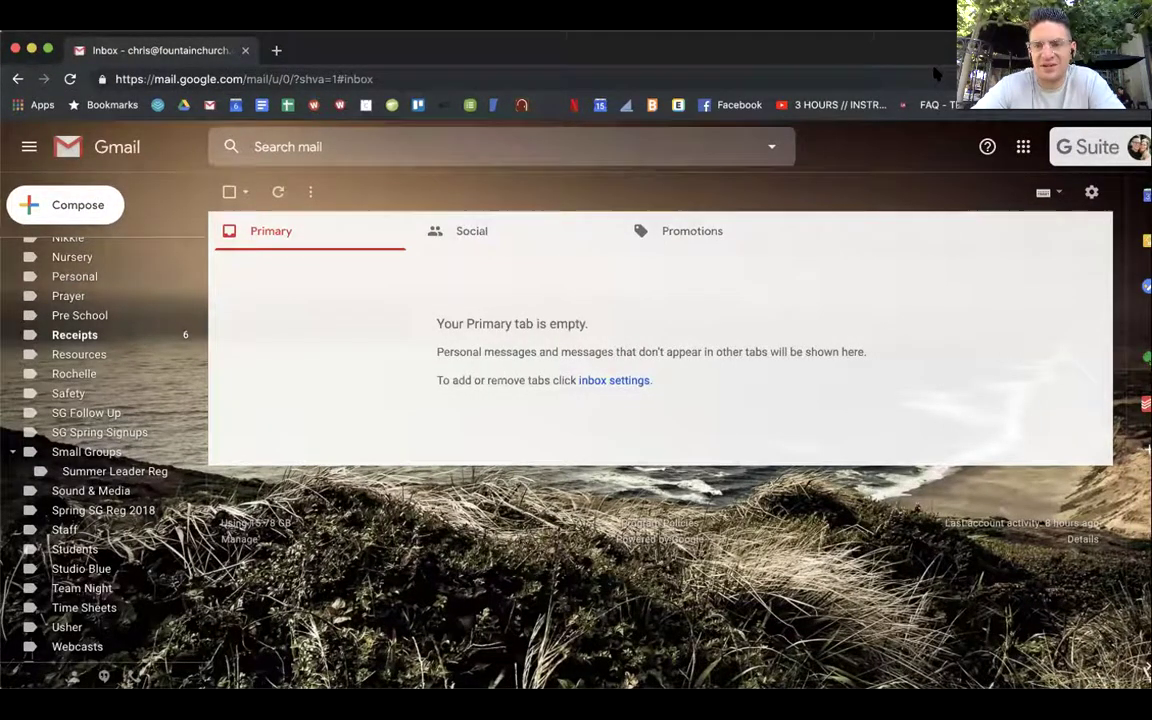
- Switch to Google Drive and open the Fountain shared drive
drag(958, 107, 973, 100)
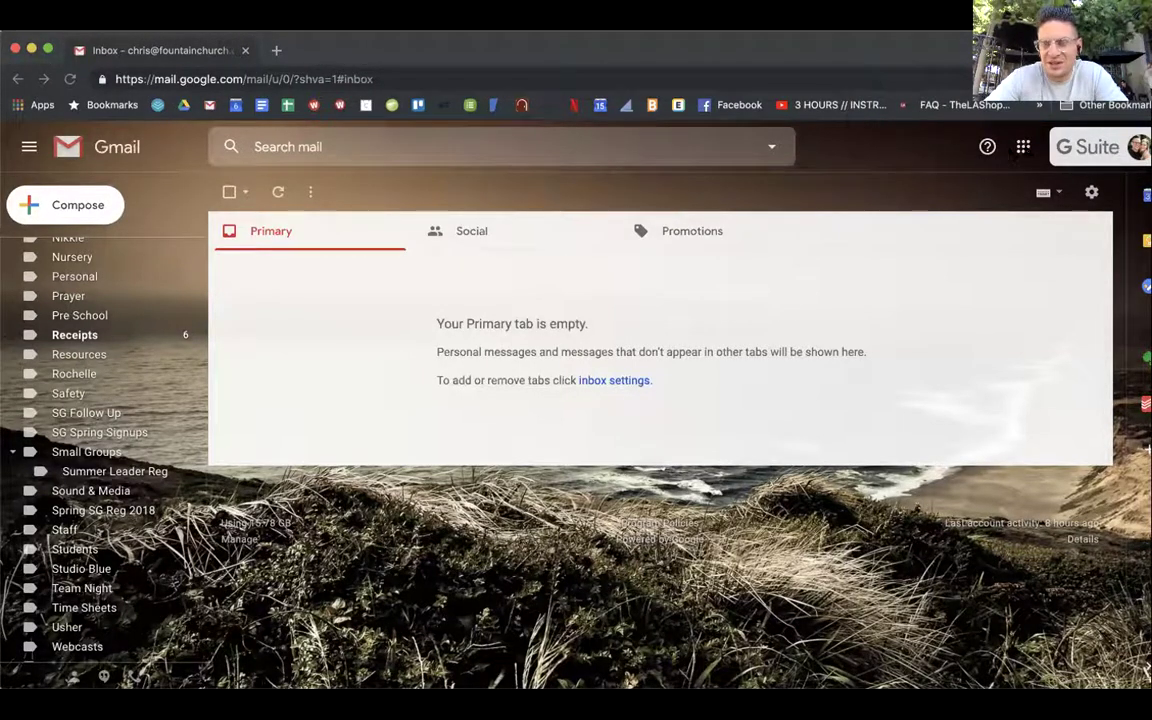
click(1023, 148)
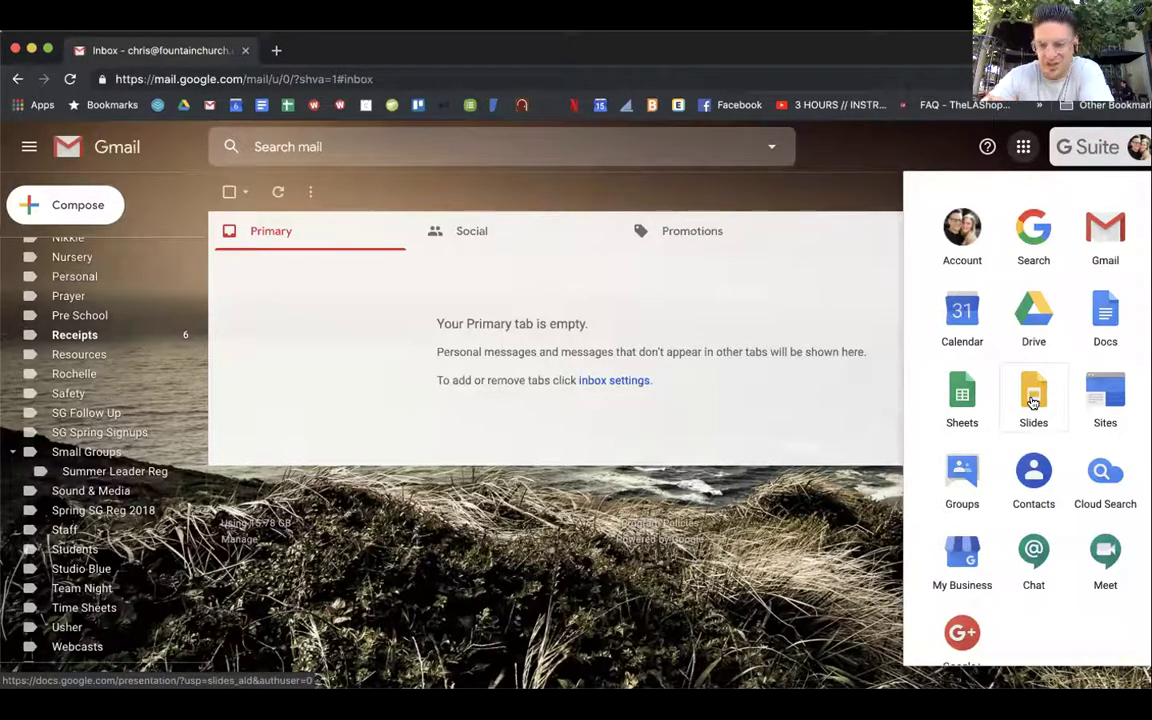
click(1035, 322)
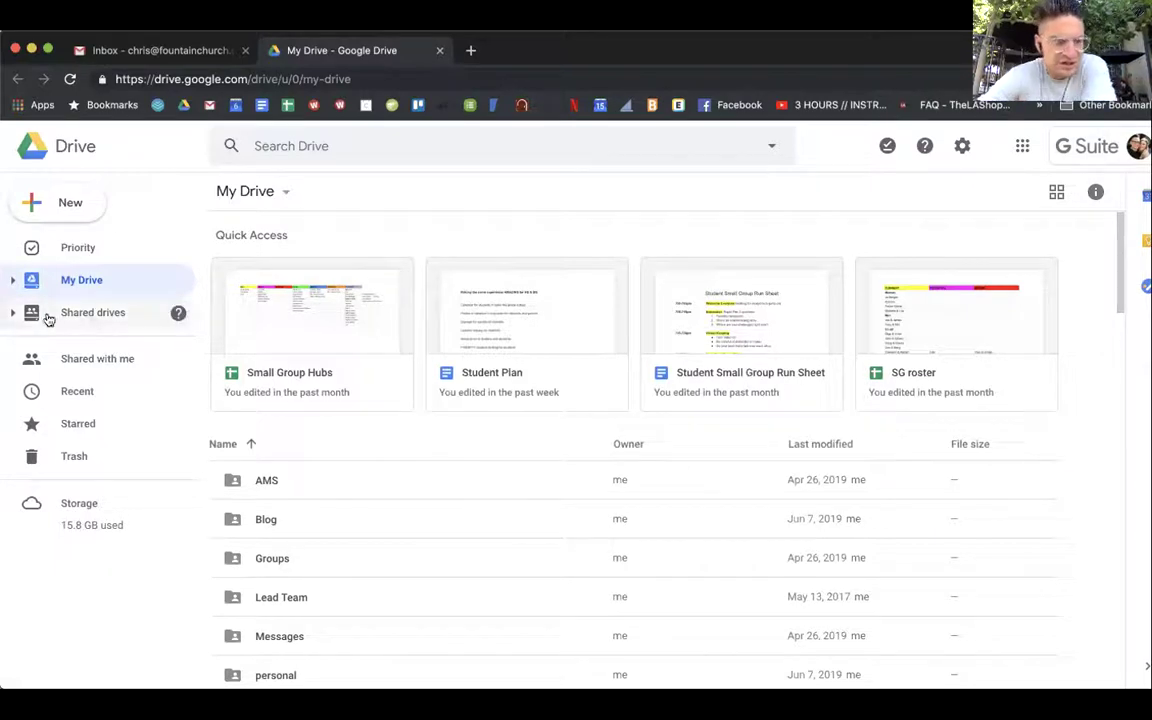
click(12, 313)
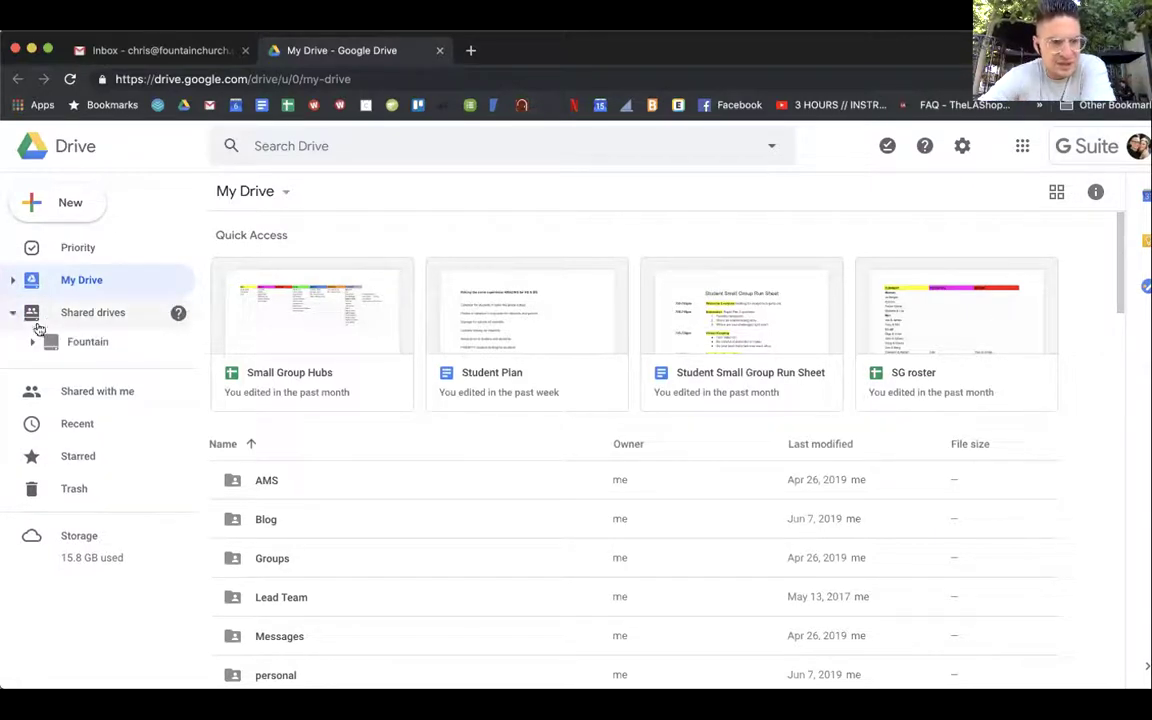
click(80, 342)
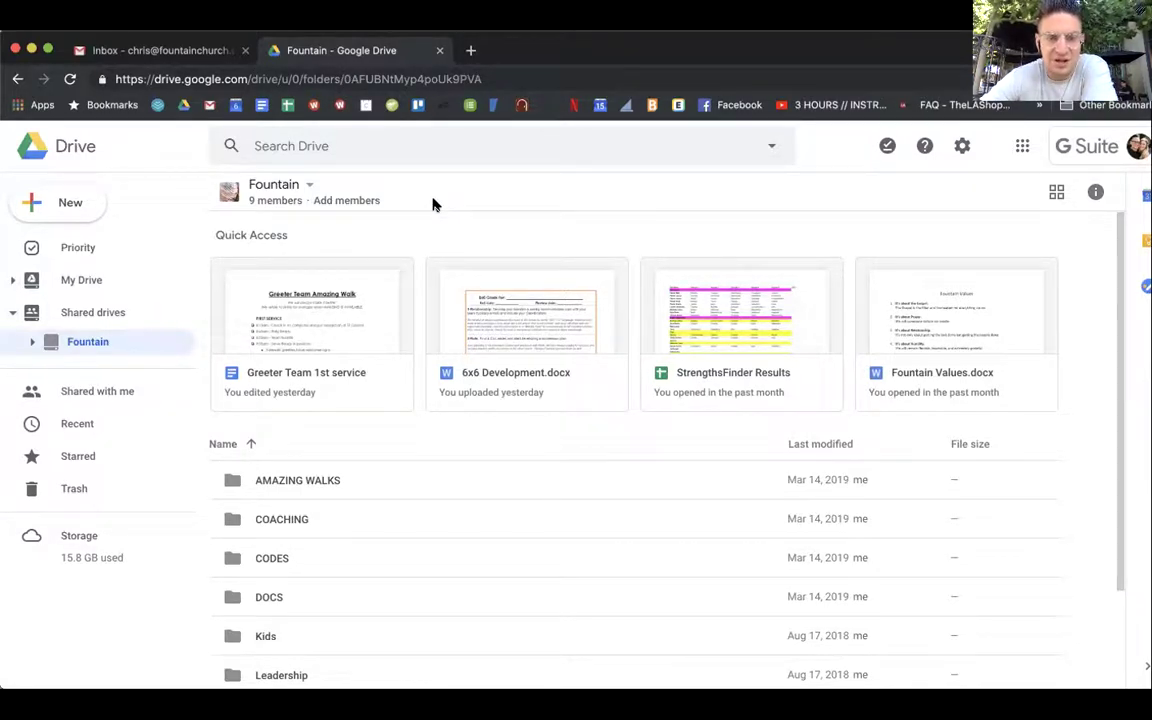
- Open the Greeter Team 1st service document from the AMAZING WALKS folder
scroll(376, 240, down, 3)
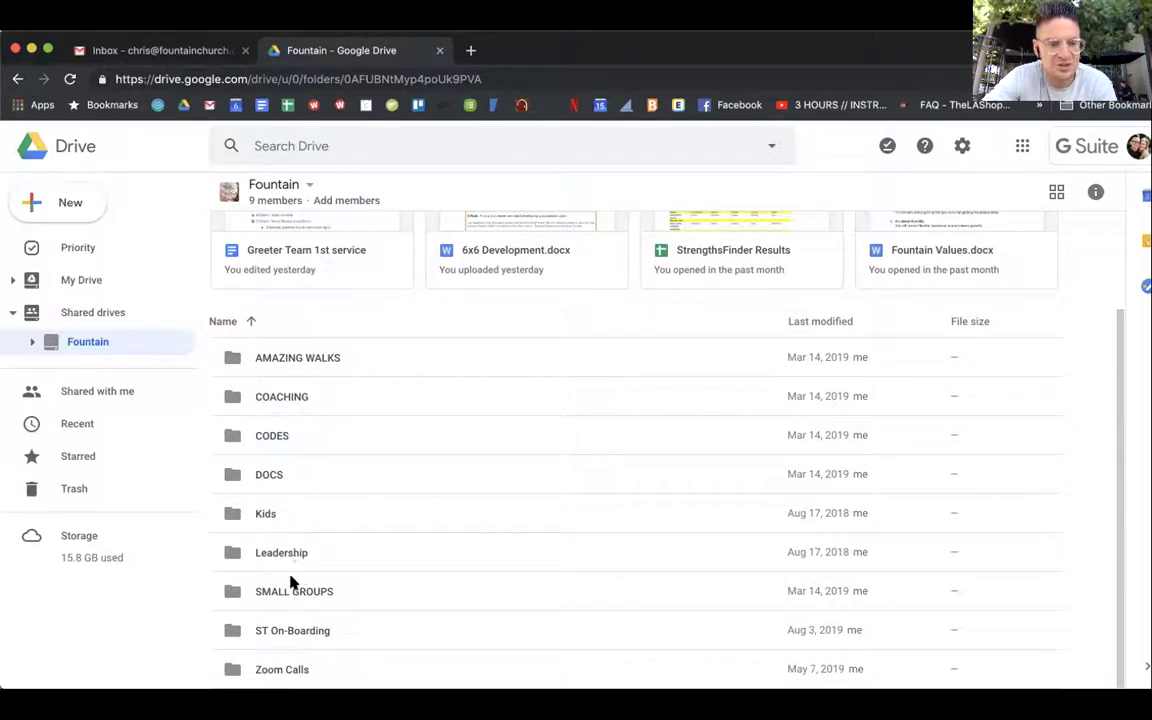
double_click(316, 358)
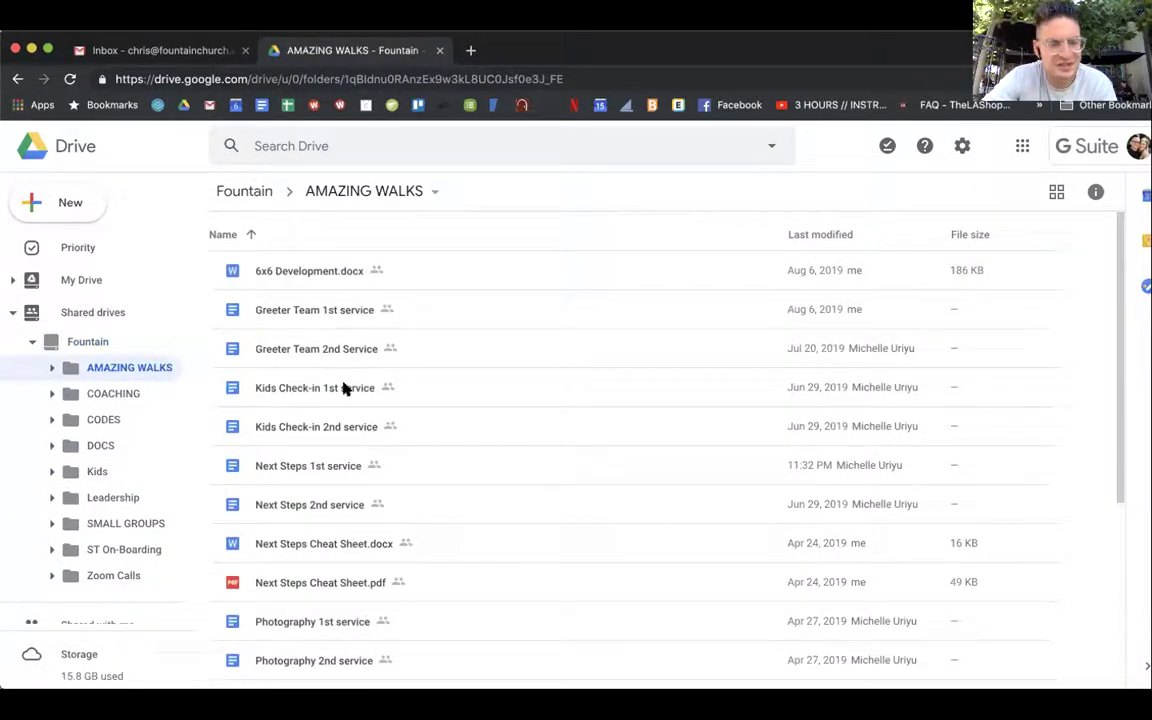
scroll(335, 430, down, 4)
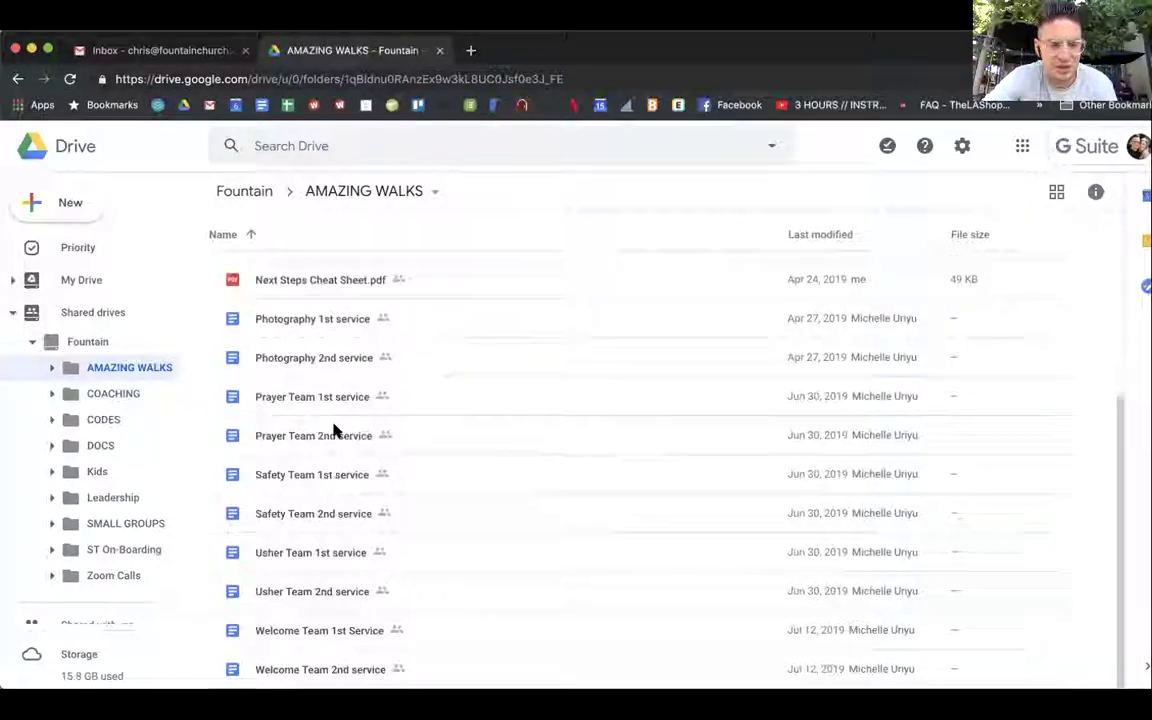
scroll(334, 429, up, 5)
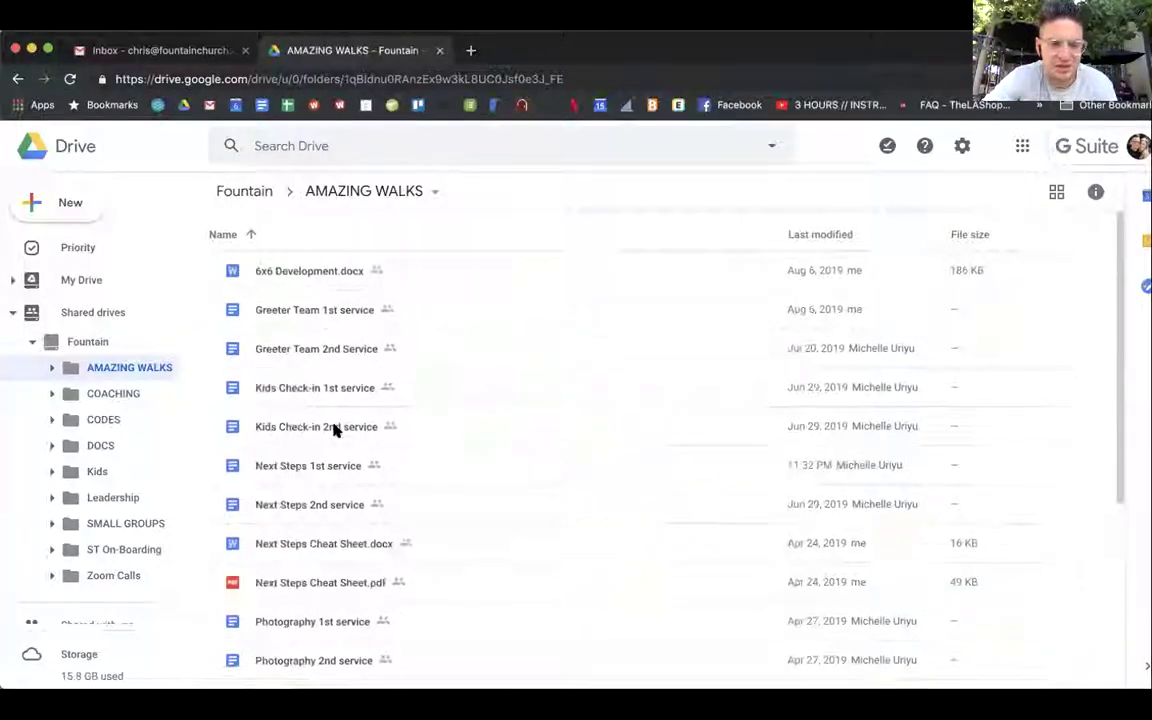
double_click(310, 311)
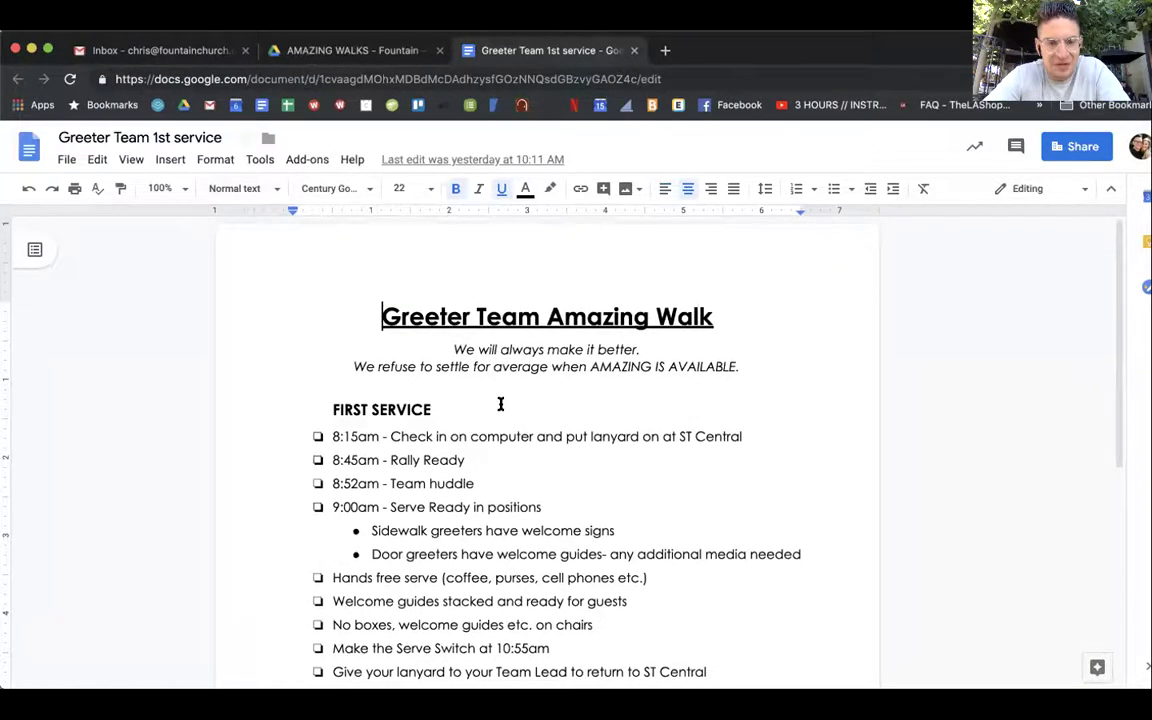
- Change the check-in time in the first checklist item under FIRST SERVICE to 8:30am
click(354, 436)
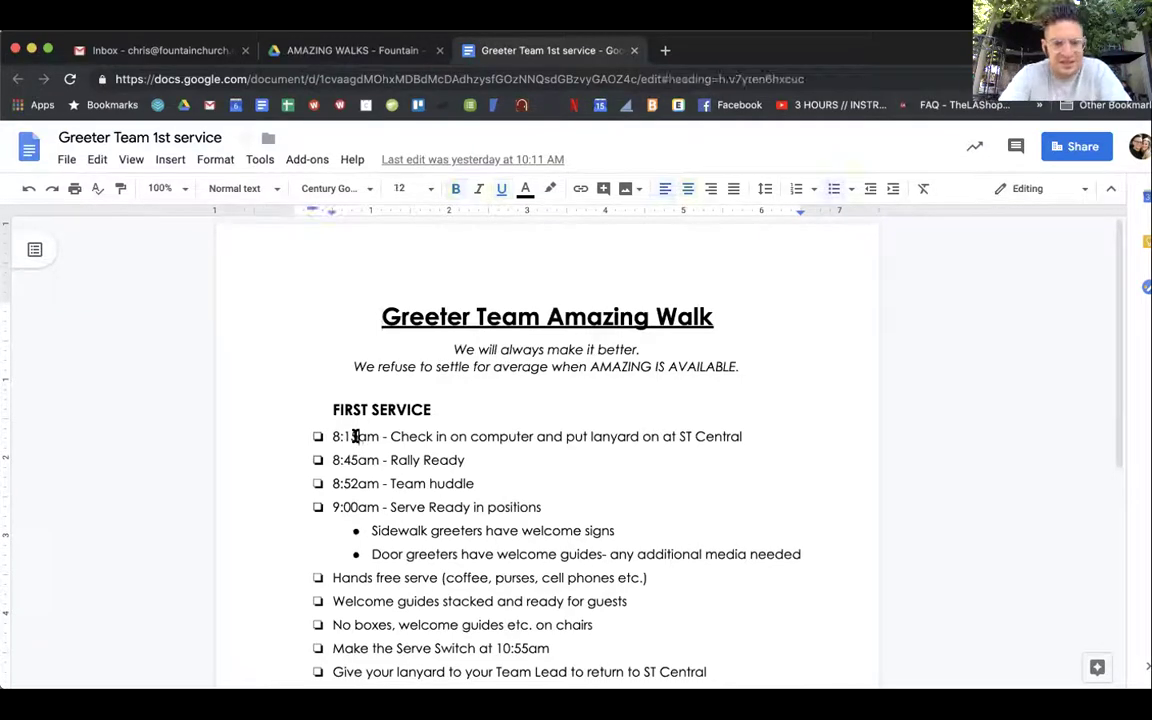
key(BackSpace)
key(BackSpace)
key(BackSpace)
text(:30)
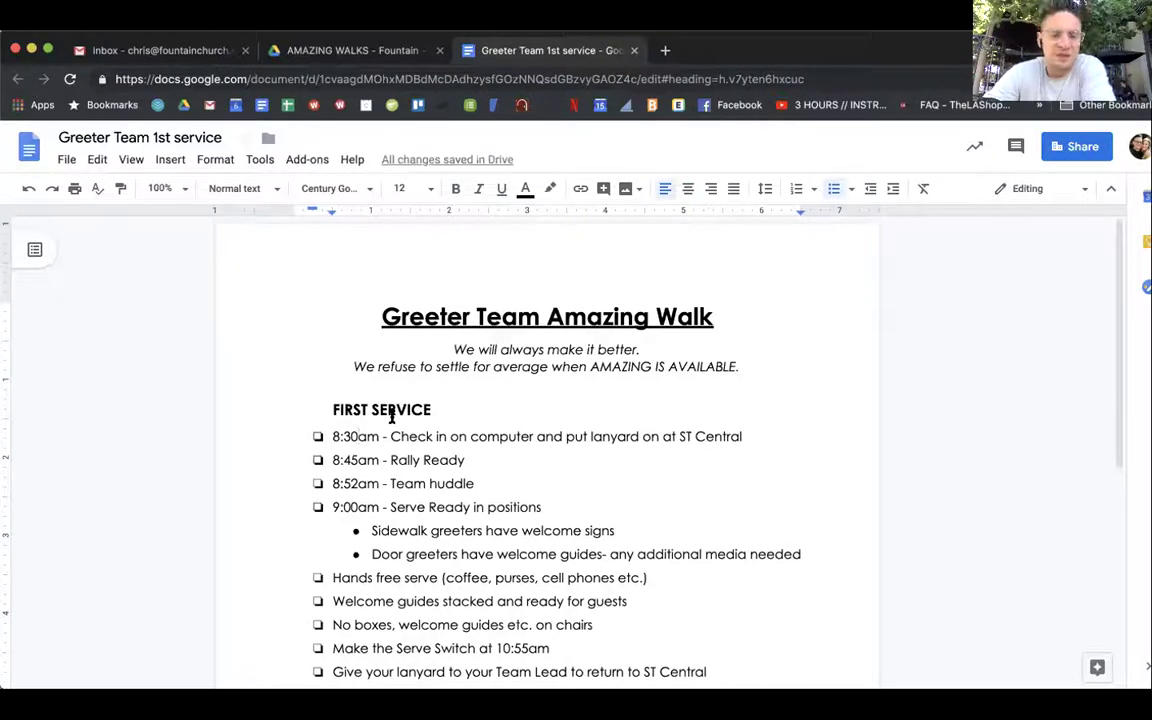
- Set the check-in time in the first FIRST SERVICE item back to 8:15am
key(BackSpace)
key(BackSpace)
key(BackSpace)
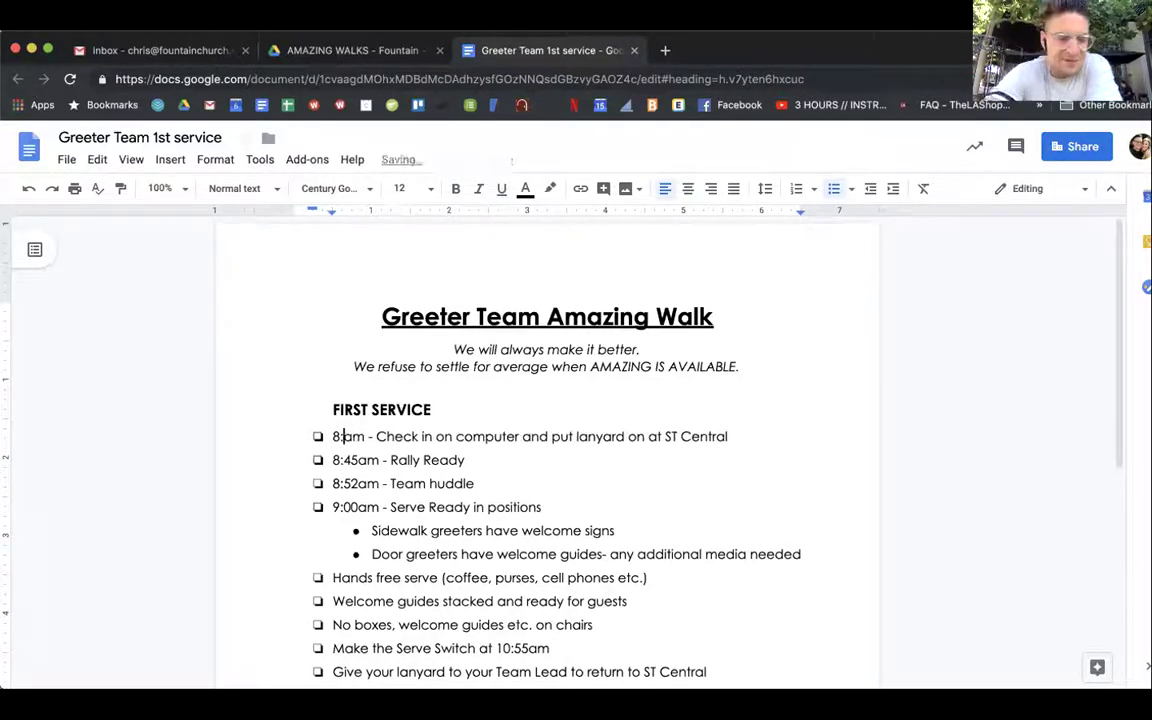
text(:15)
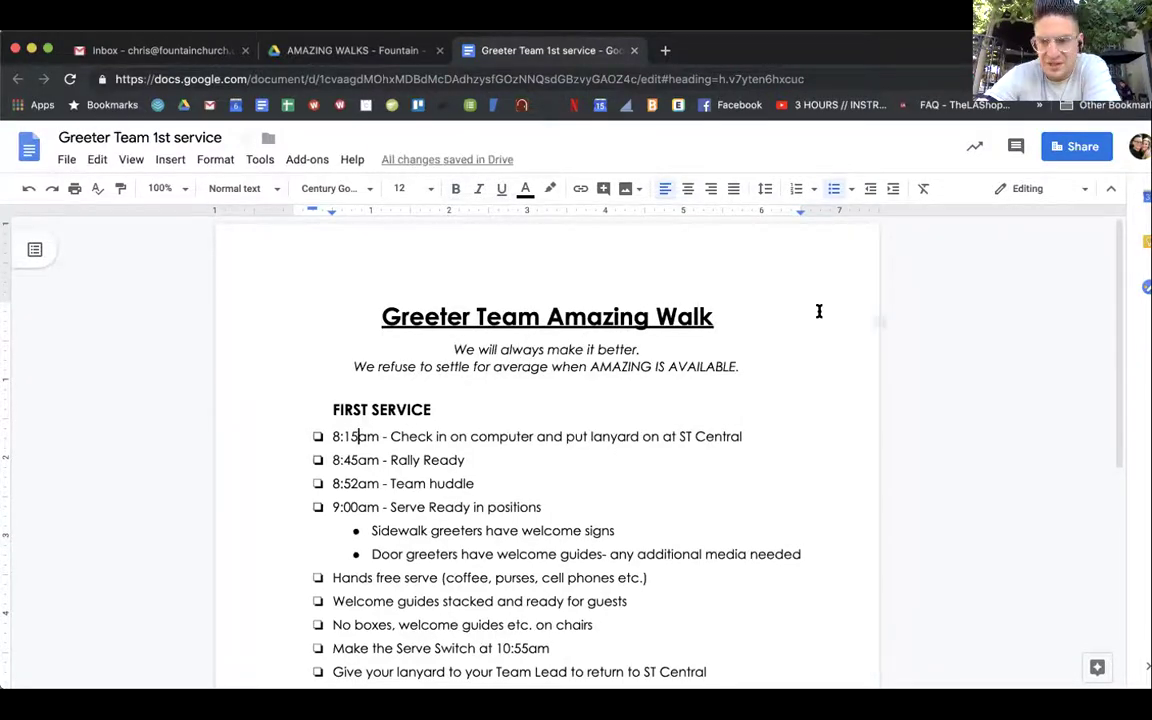
- Start sharing the Greeter Team 1st service document and add a suggested contact as recipient
click(1076, 148)
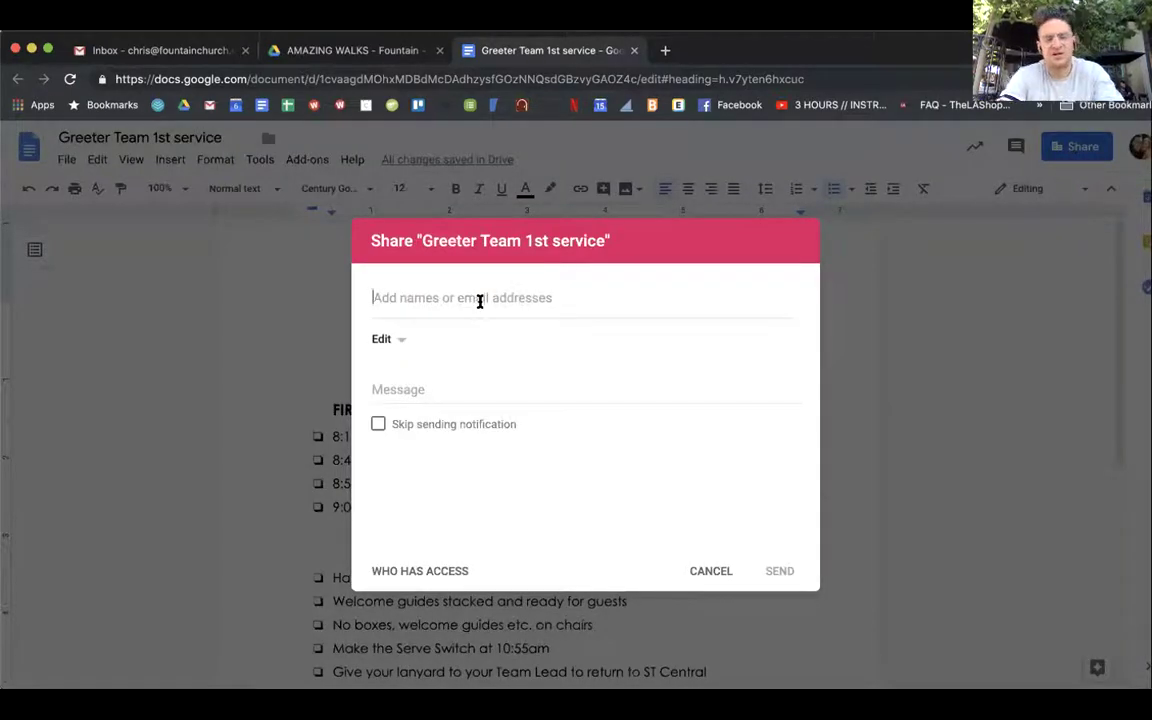
text(ma)
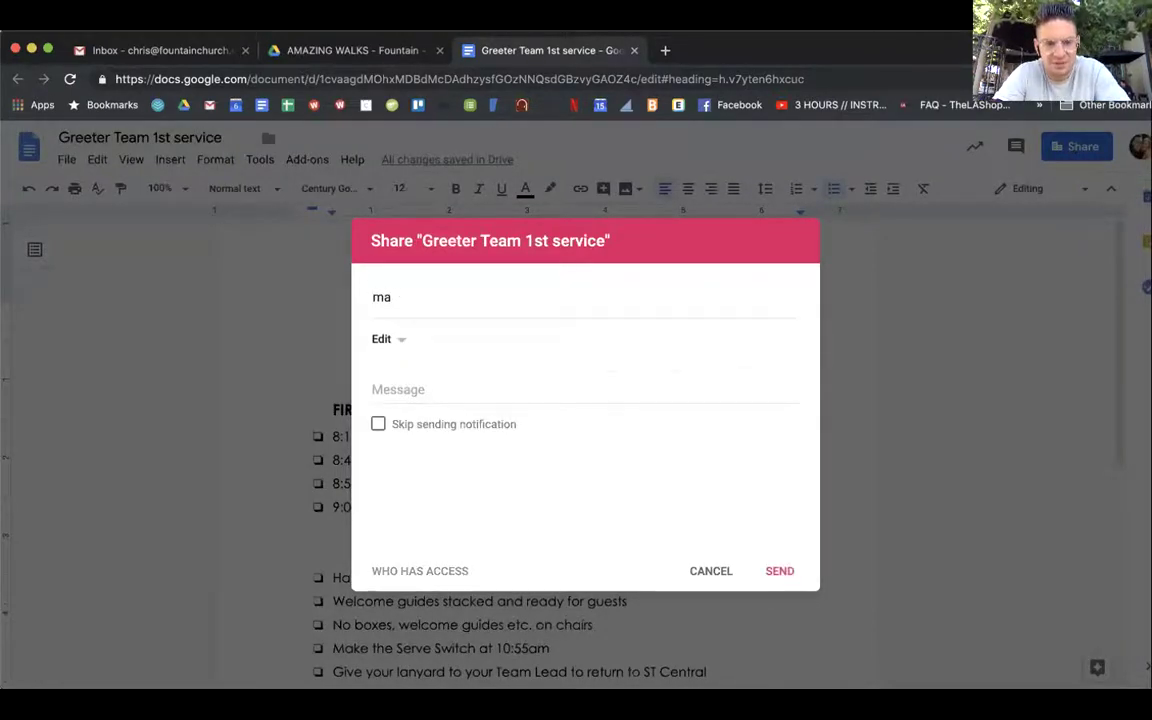
text(tt)
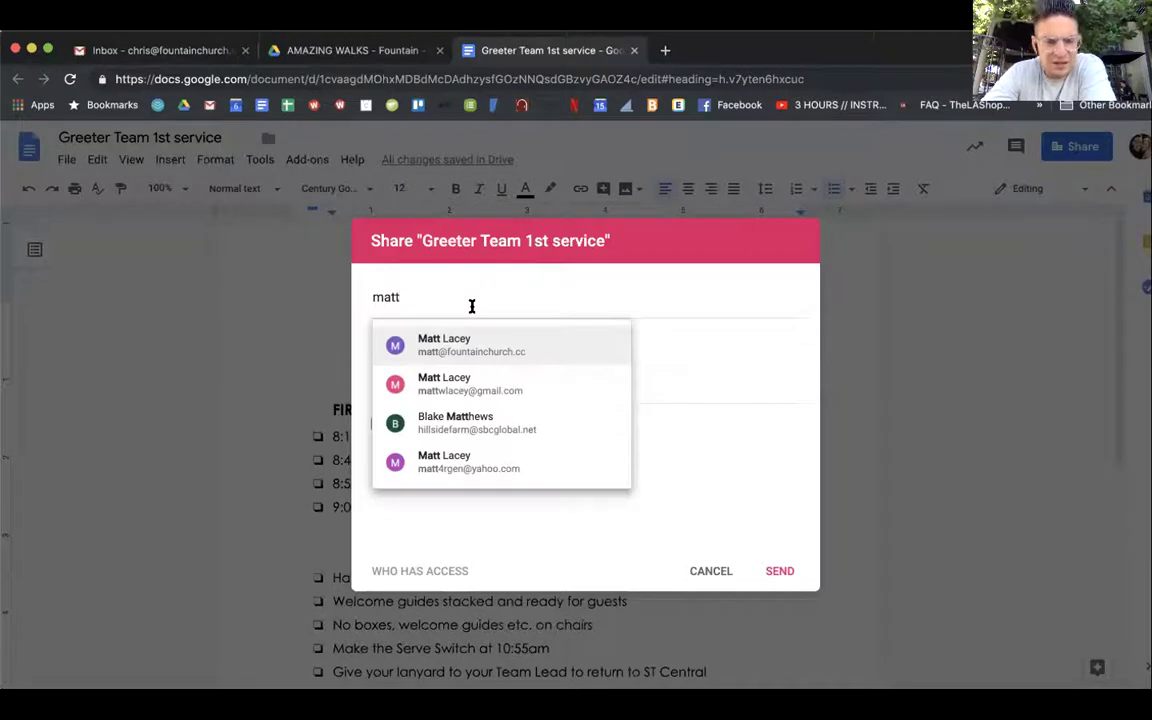
key(BackSpace)
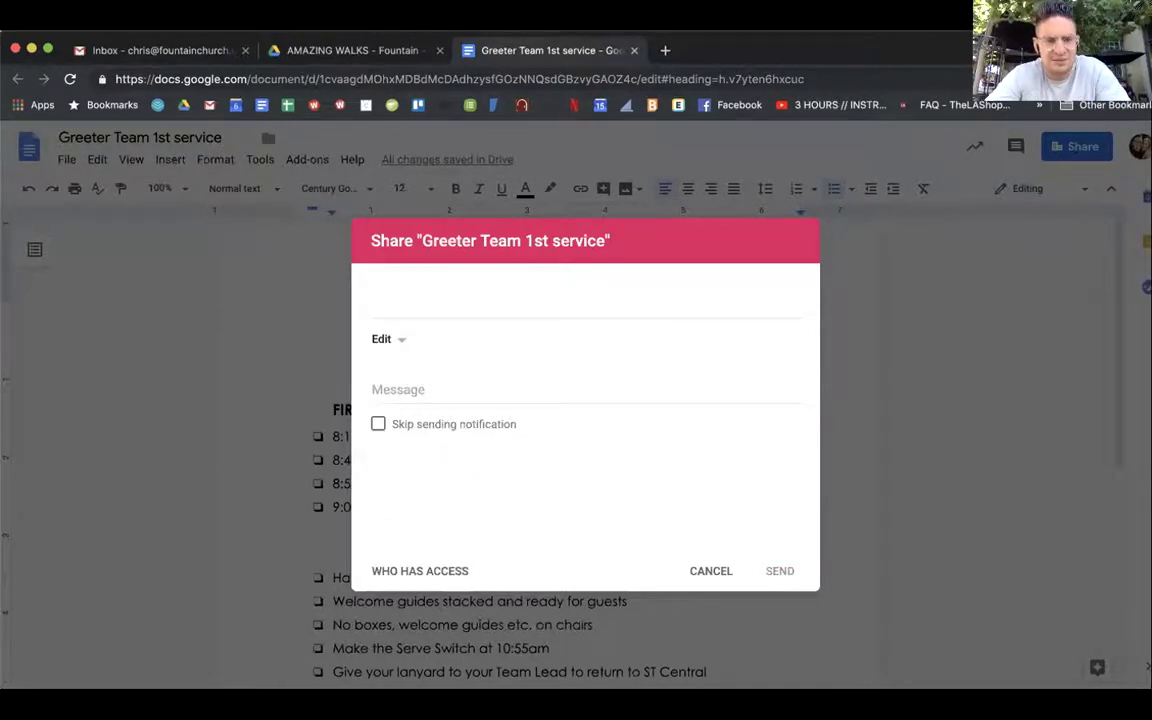
text(mrs)
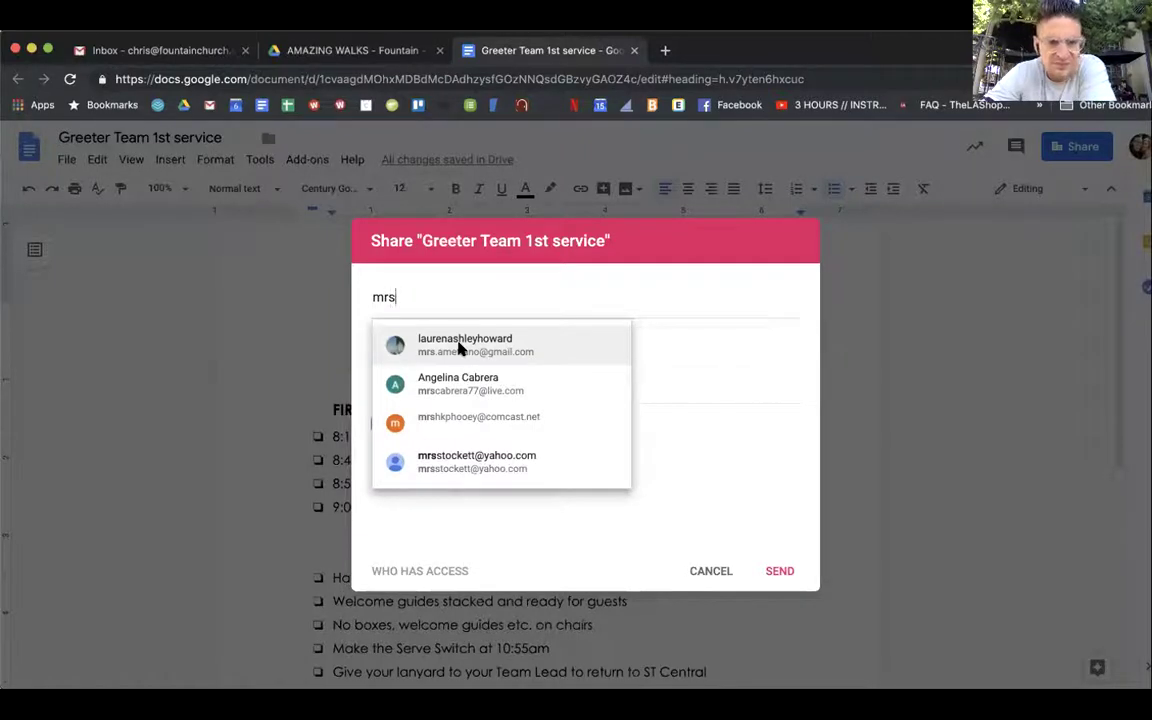
click(461, 346)
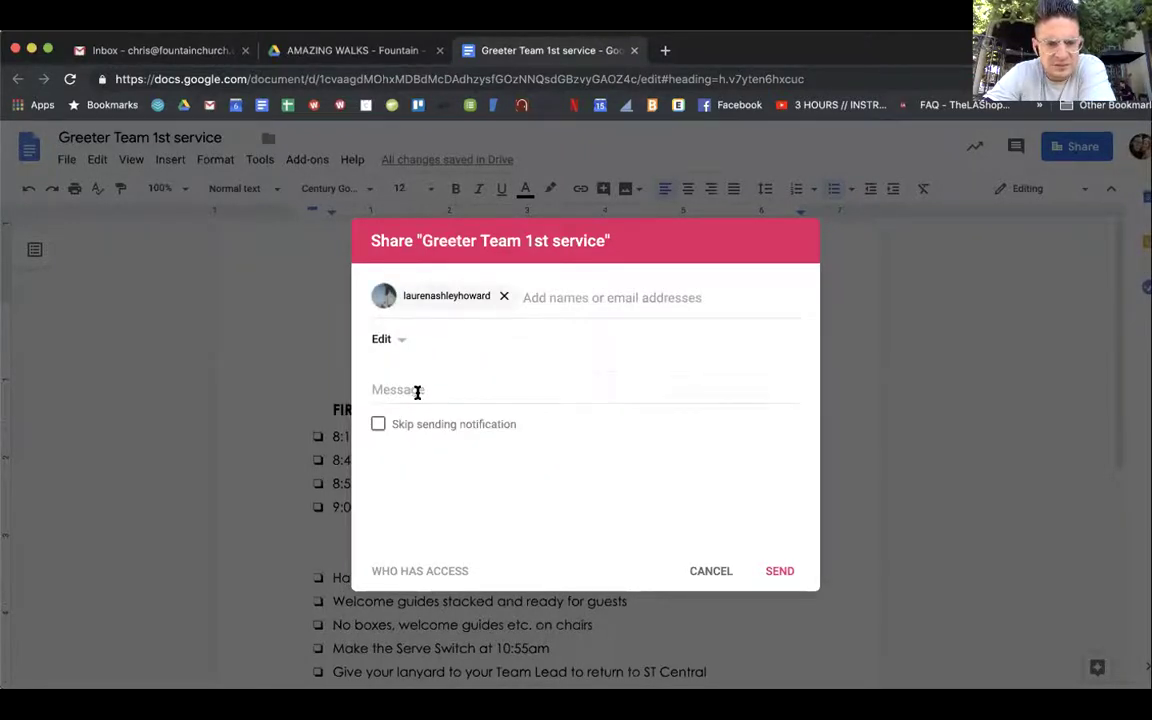
- Set the recipient's permission to View, and cancel sharing the document without sending
click(383, 341)
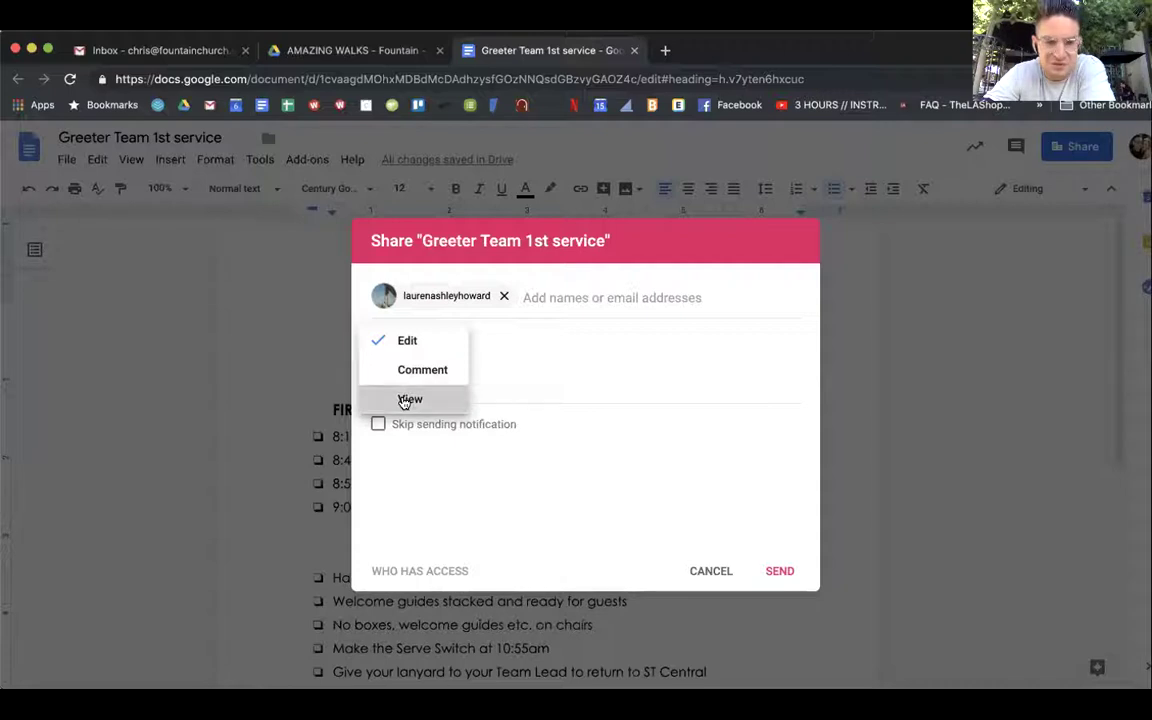
click(406, 399)
click(390, 338)
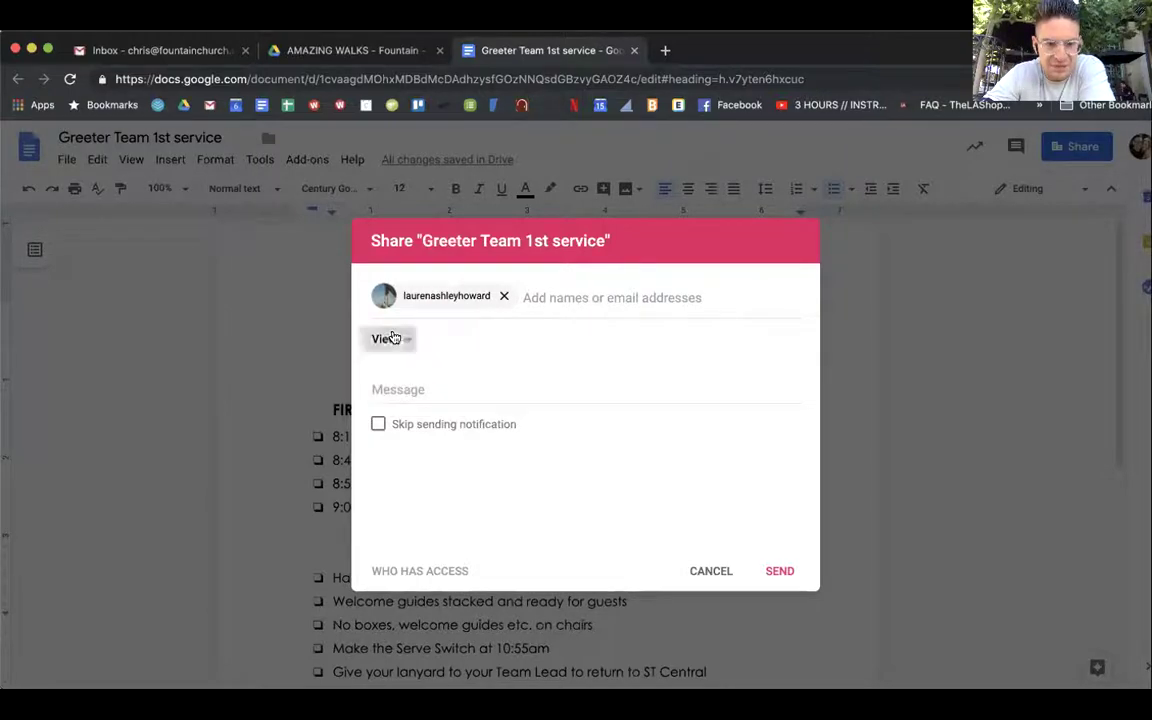
click(711, 571)
click(711, 571)
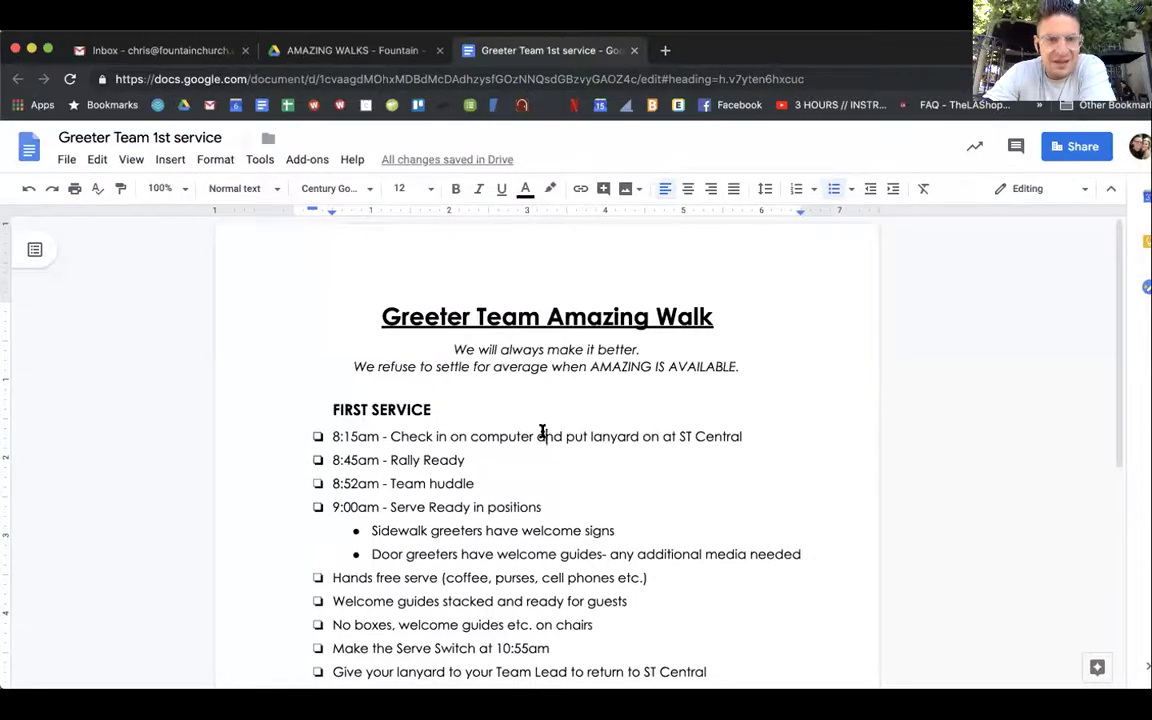
- Close the greeter document and open the COACHING folder in the Fountain shared drive
click(634, 50)
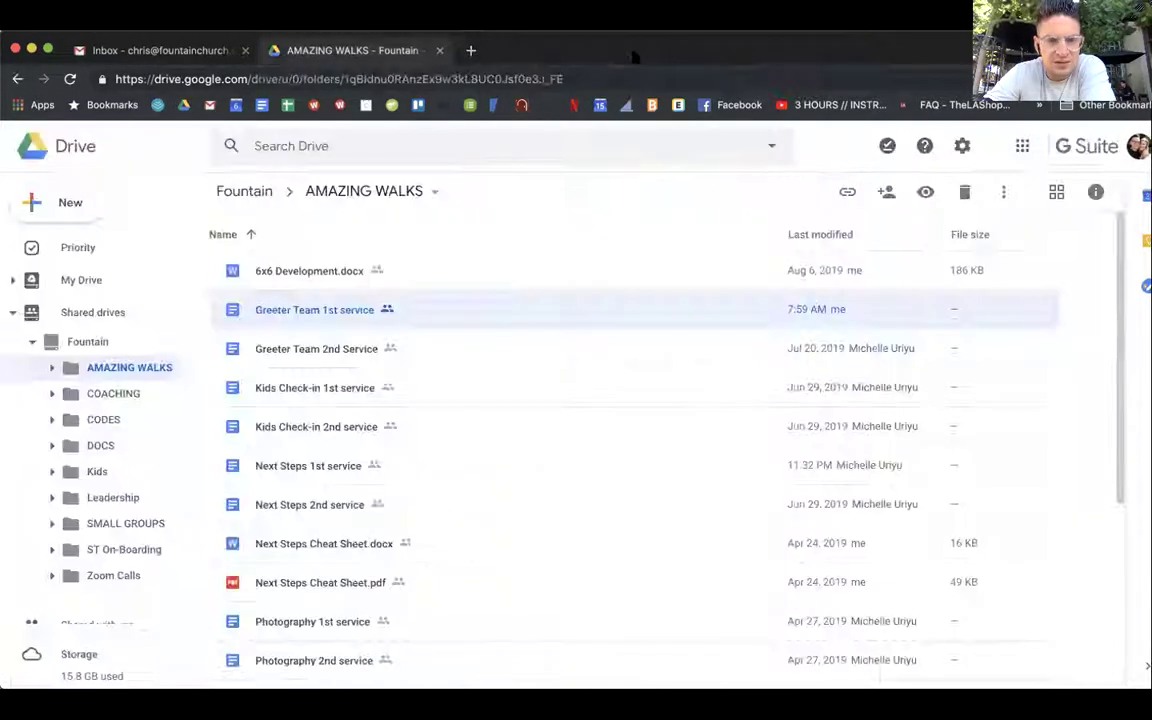
click(90, 342)
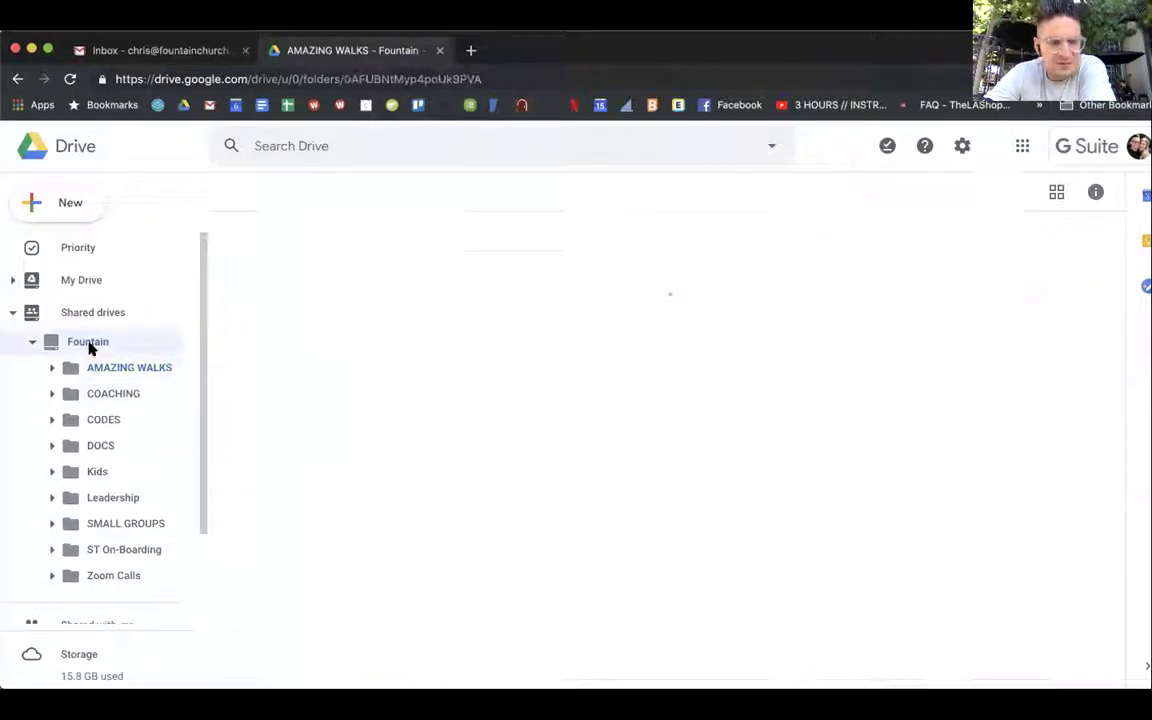
scroll(254, 455, down, 3)
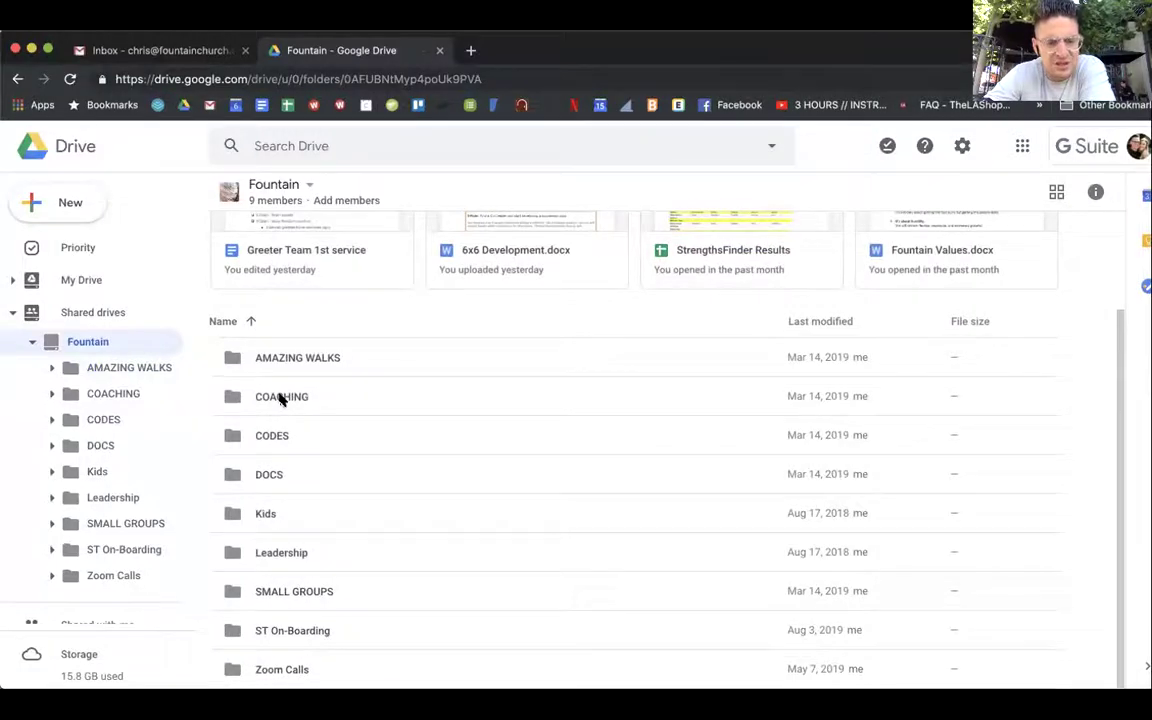
double_click(281, 398)
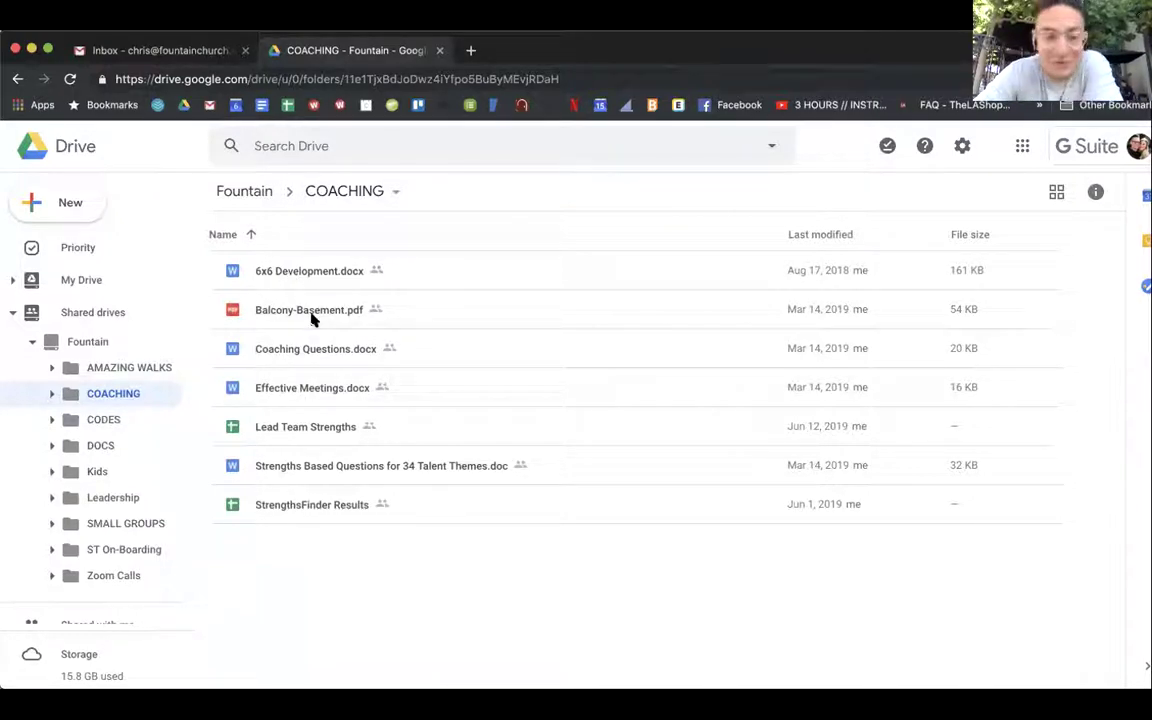
- Preview Coaching Questions.docx, look through its coaching questions and difficult topics, and close the preview
double_click(310, 350)
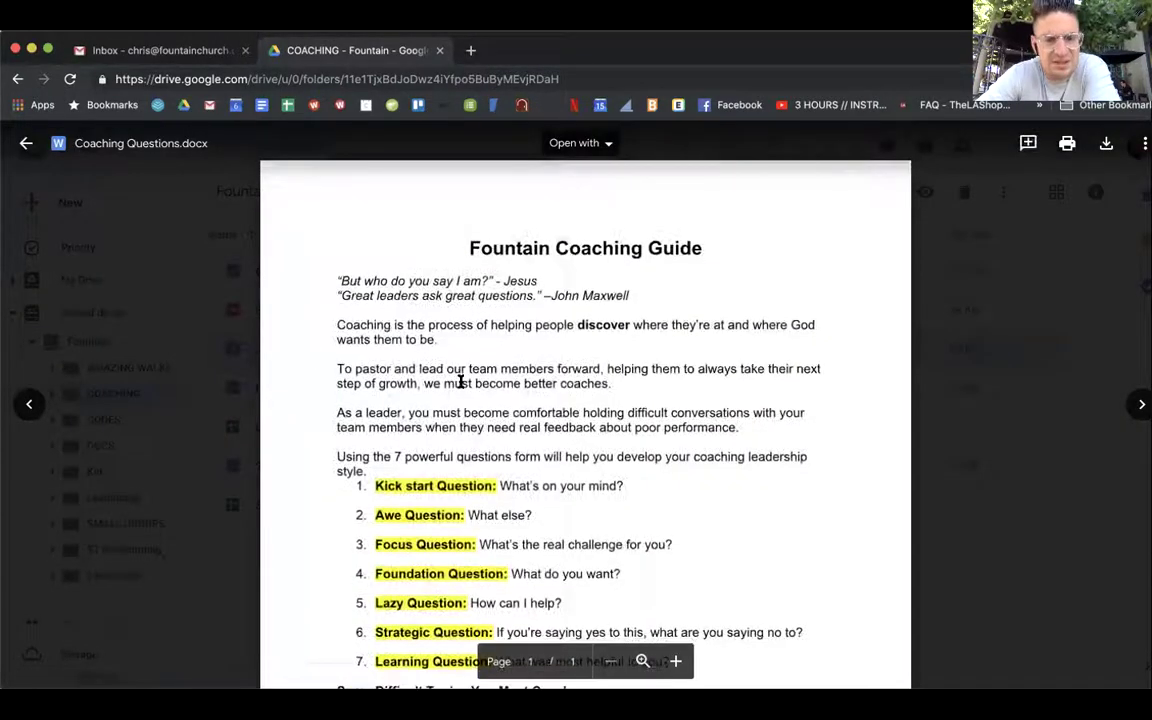
scroll(460, 381, down, 5)
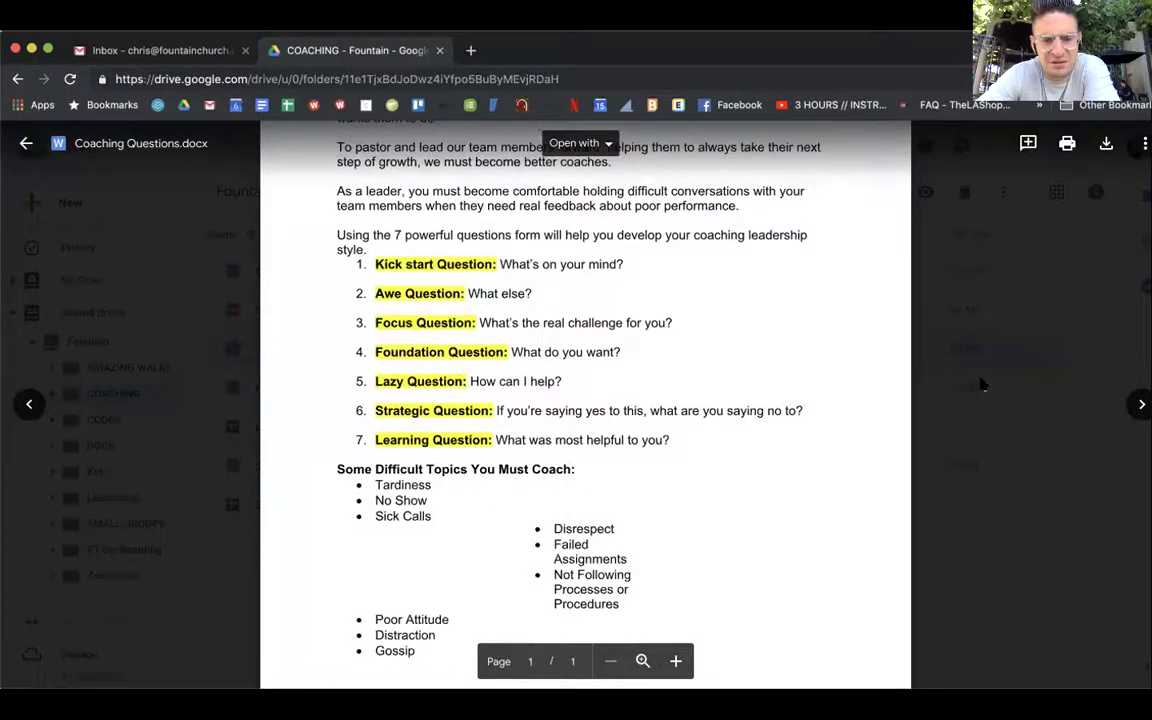
click(982, 385)
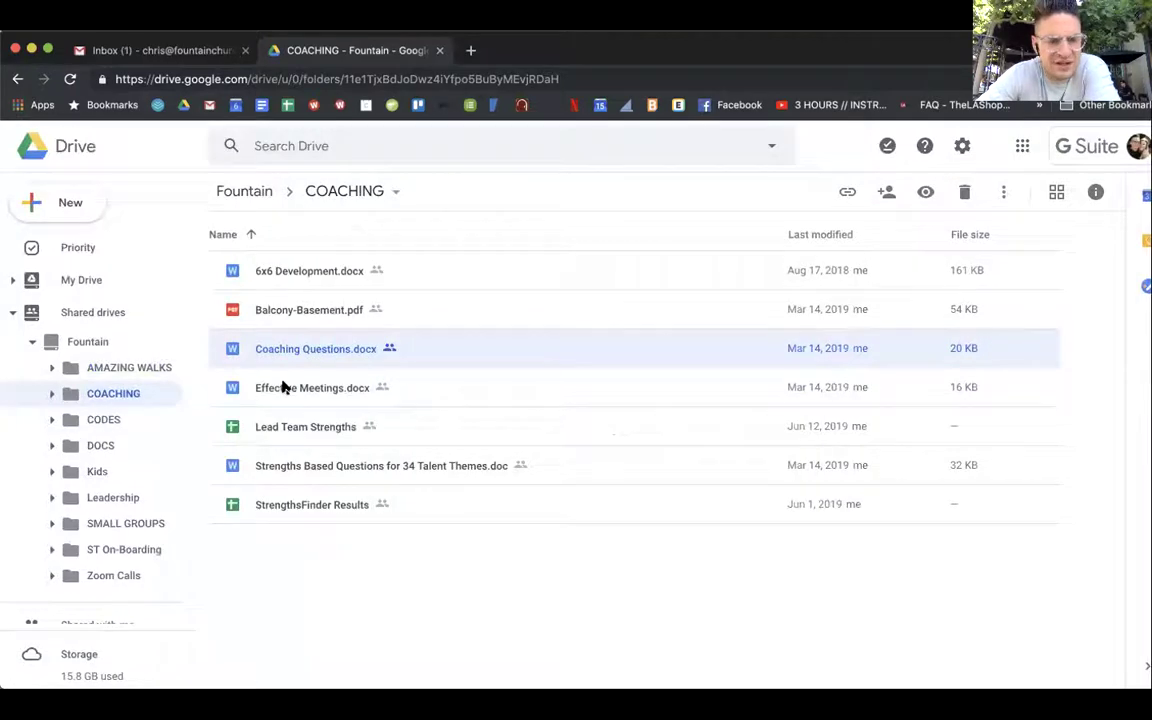
- Preview Strengths Based Questions for 34 Talent Themes.doc, look over its first page, and close the preview
double_click(316, 467)
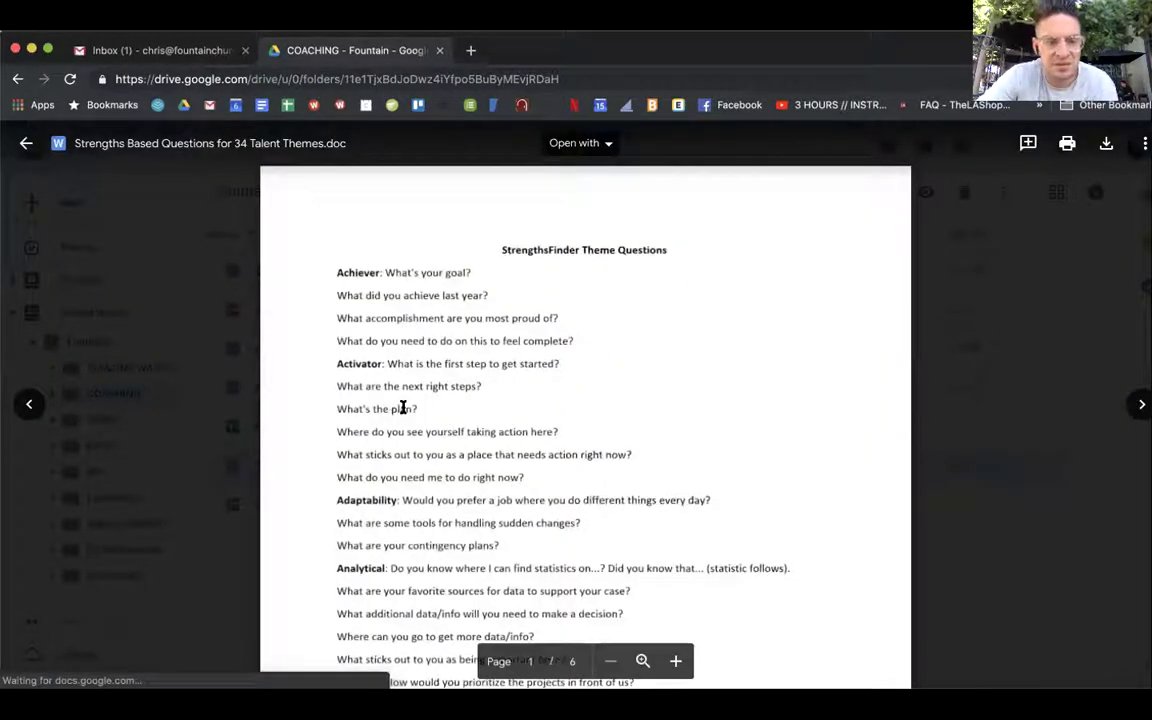
scroll(385, 282, down, 2)
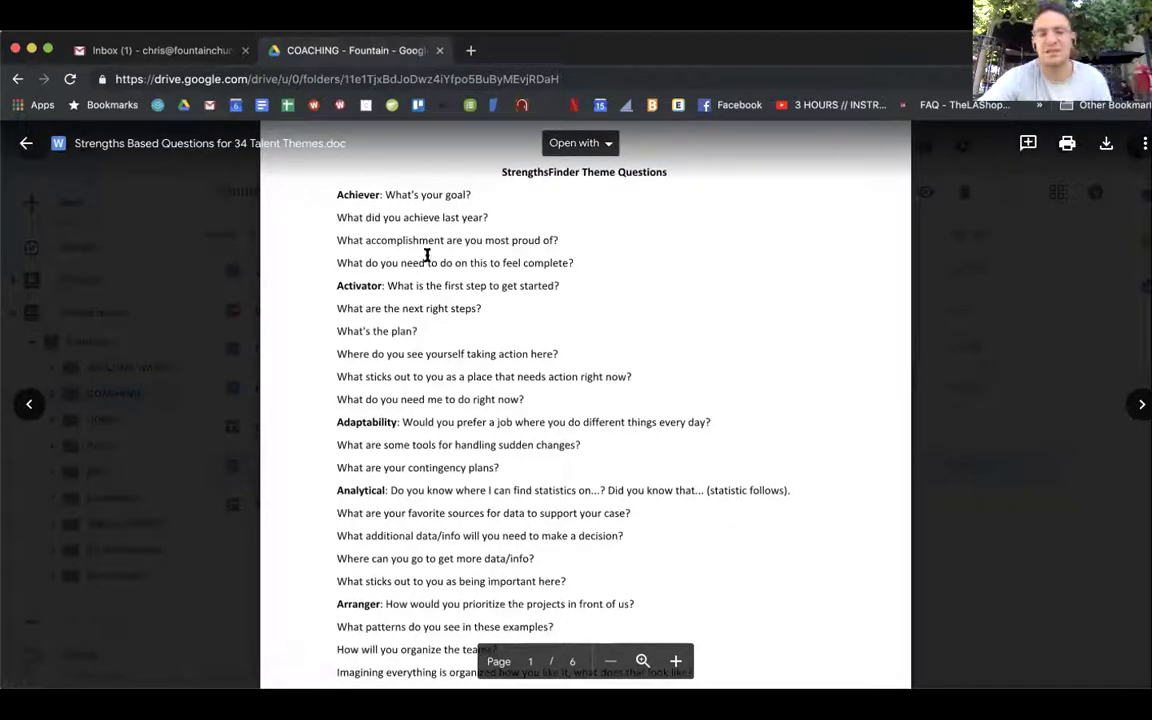
click(224, 277)
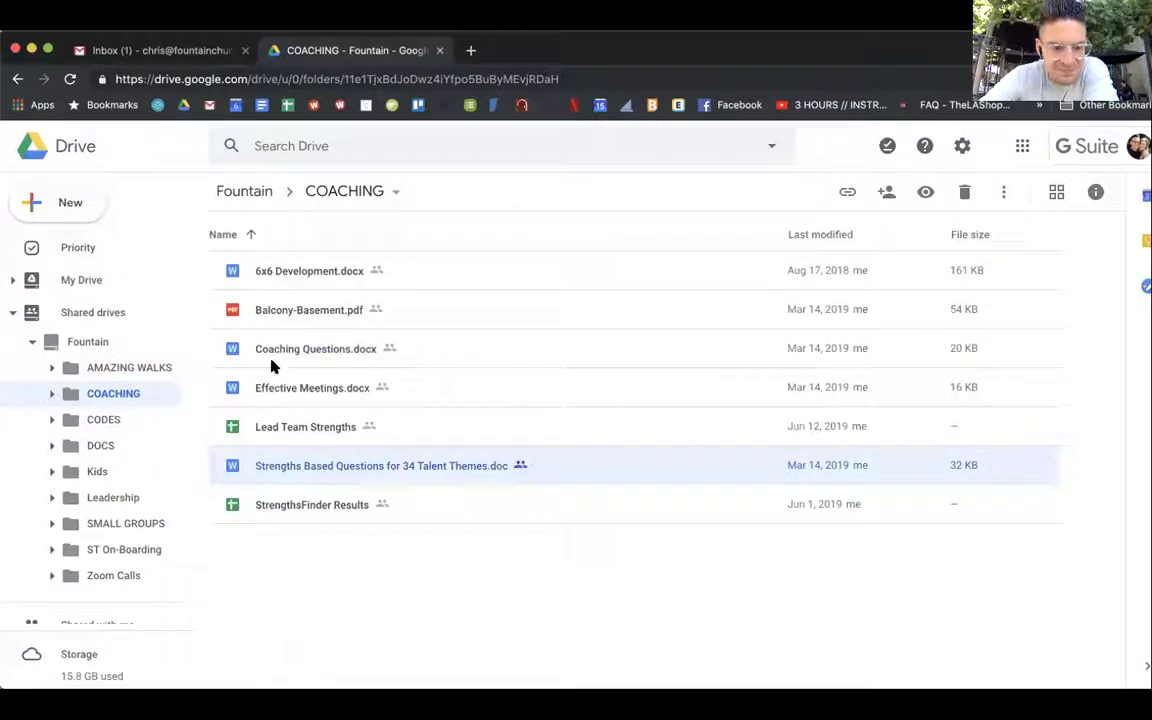
- Open the StrengthsFinder Results spreadsheet, look through the team members' strengths, and return to the COACHING folder
double_click(295, 508)
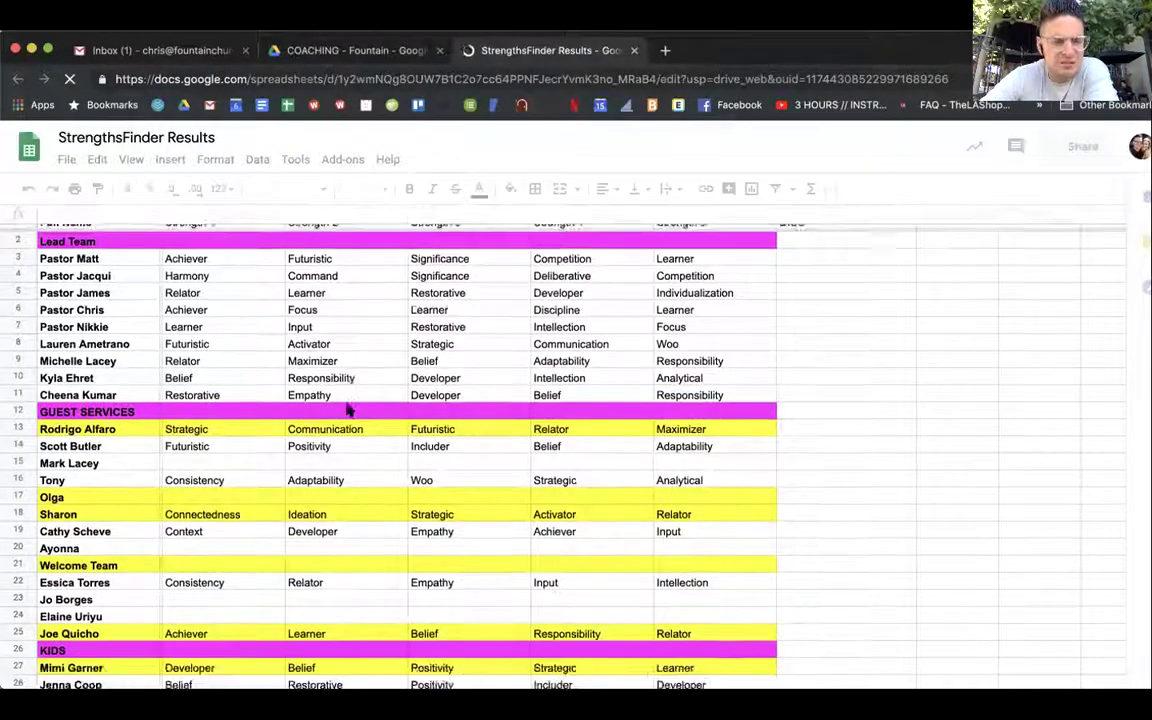
scroll(347, 410, down, 10)
scroll(347, 410, up, 10)
click(322, 58)
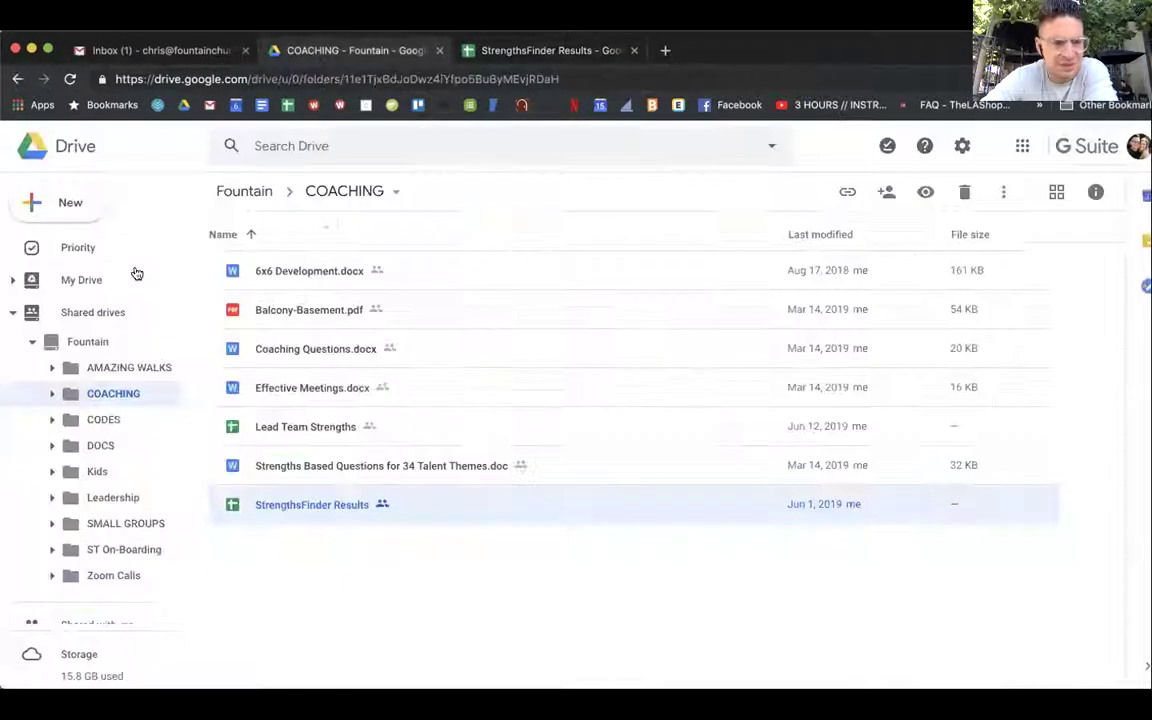
- Return to the Fountain shared drive and open its Leadership folder to view the leadership documents
click(77, 342)
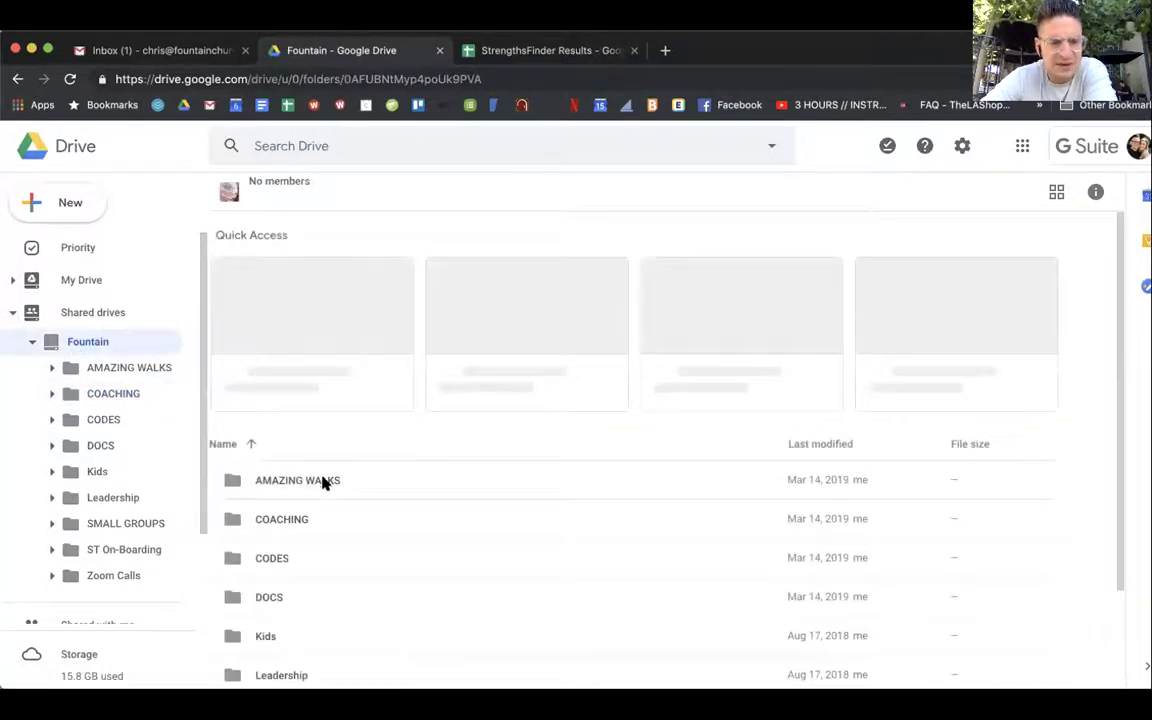
scroll(310, 480, down, 2)
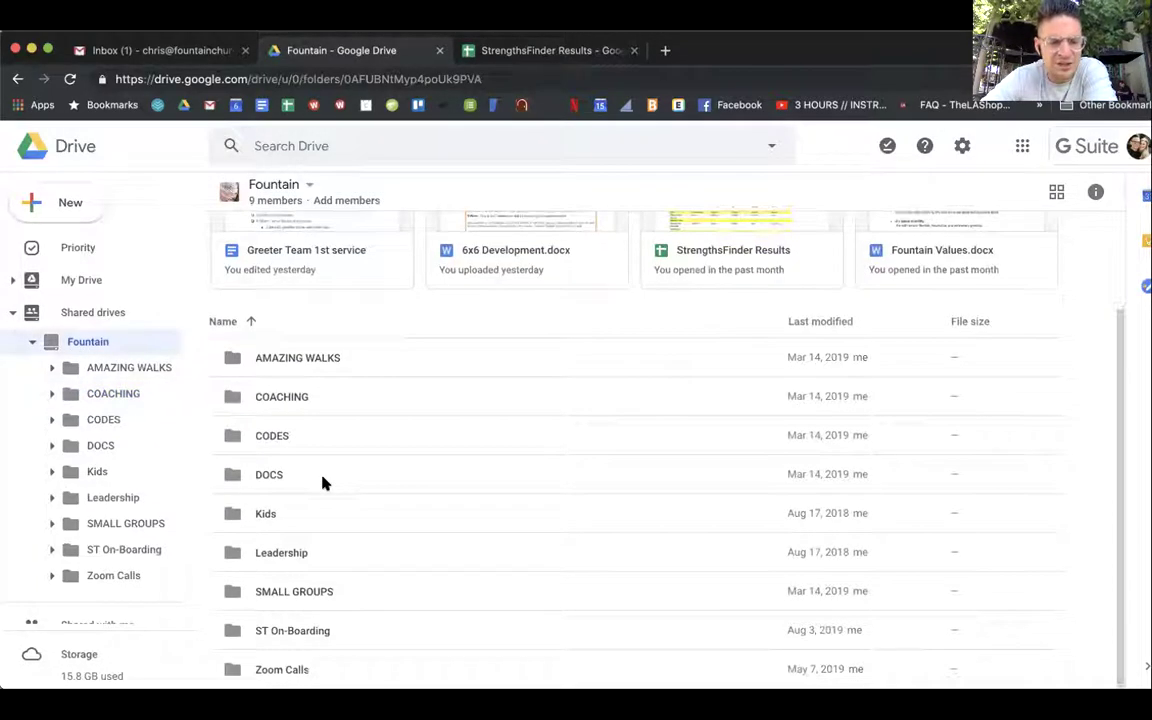
double_click(290, 563)
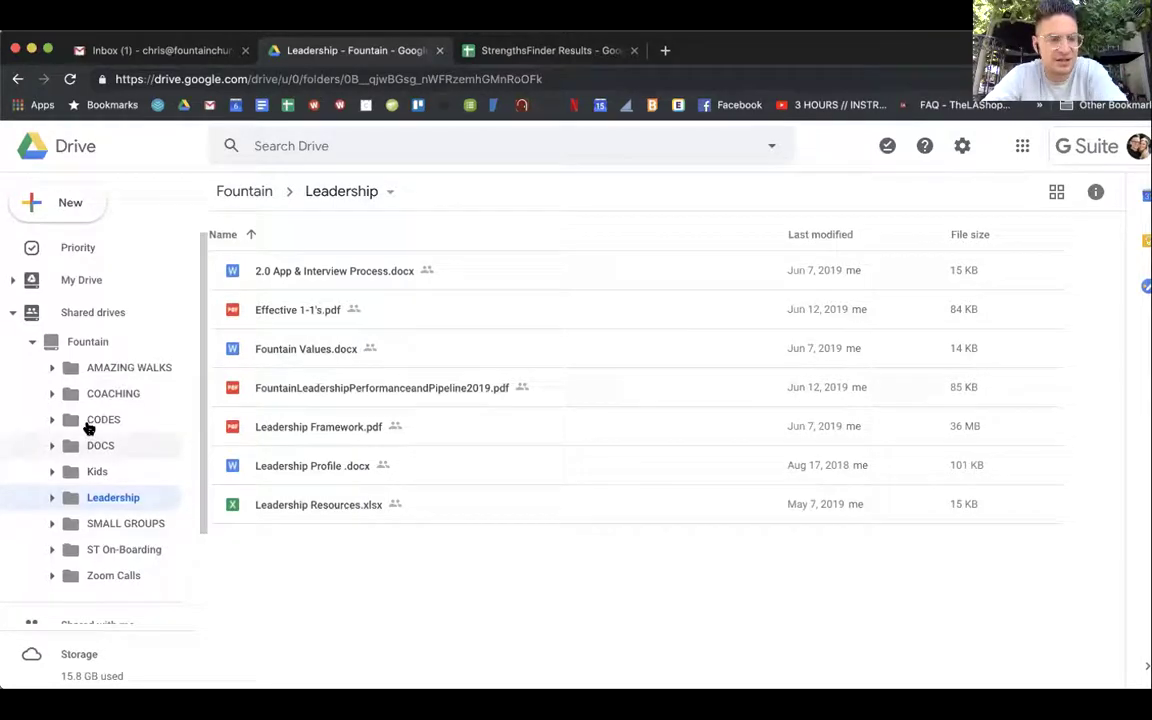
- Open the ST On-Boarding folder from the Fountain shared drive, view its documents, and return to the Fountain drive
click(86, 341)
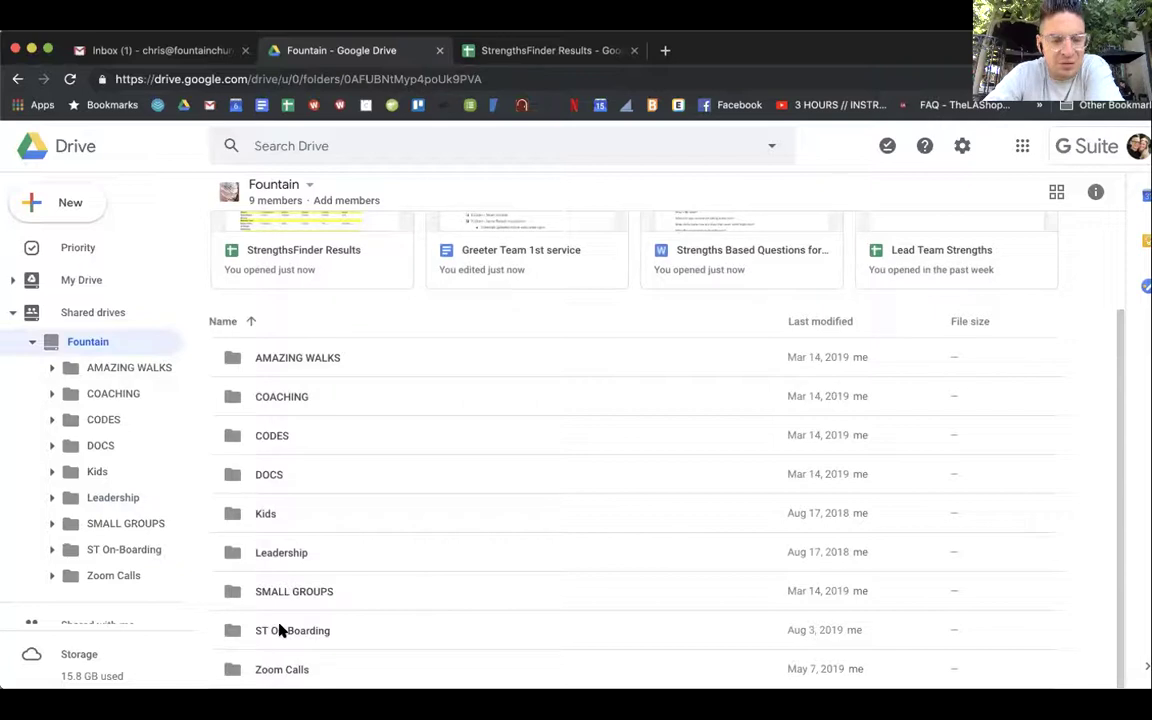
double_click(281, 630)
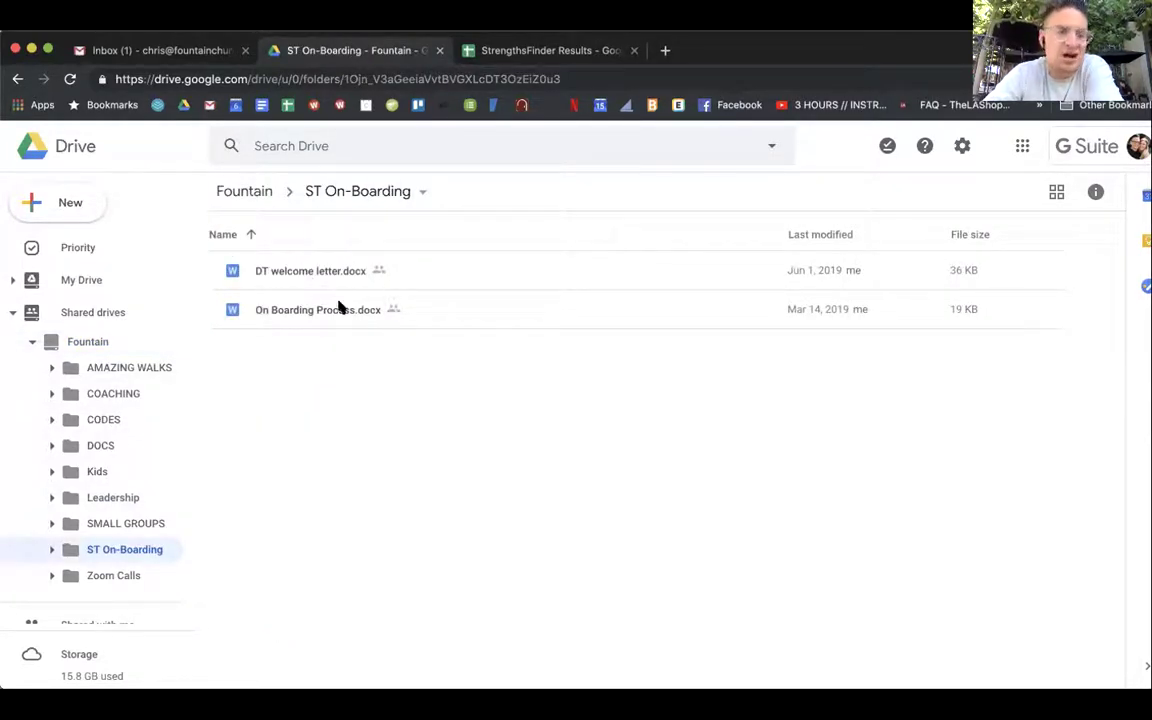
click(85, 342)
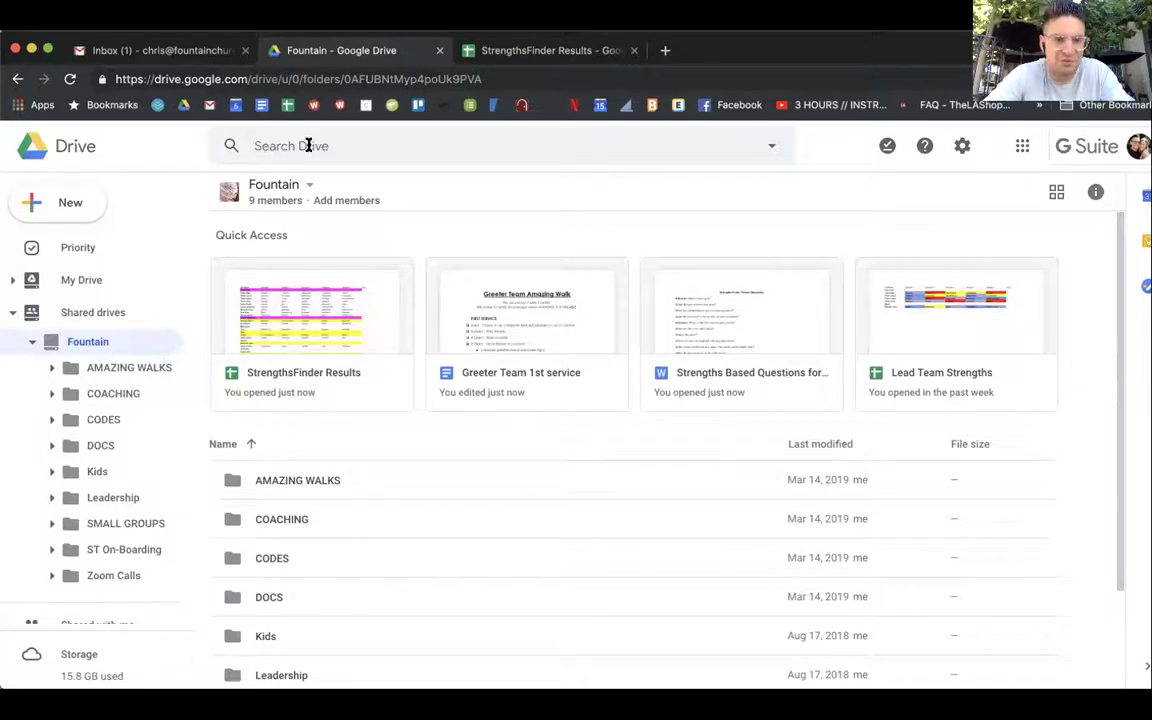
- Search Drive for "framework", preview Leadership Framework.pdf from the suggestions, and close the preview
click(308, 146)
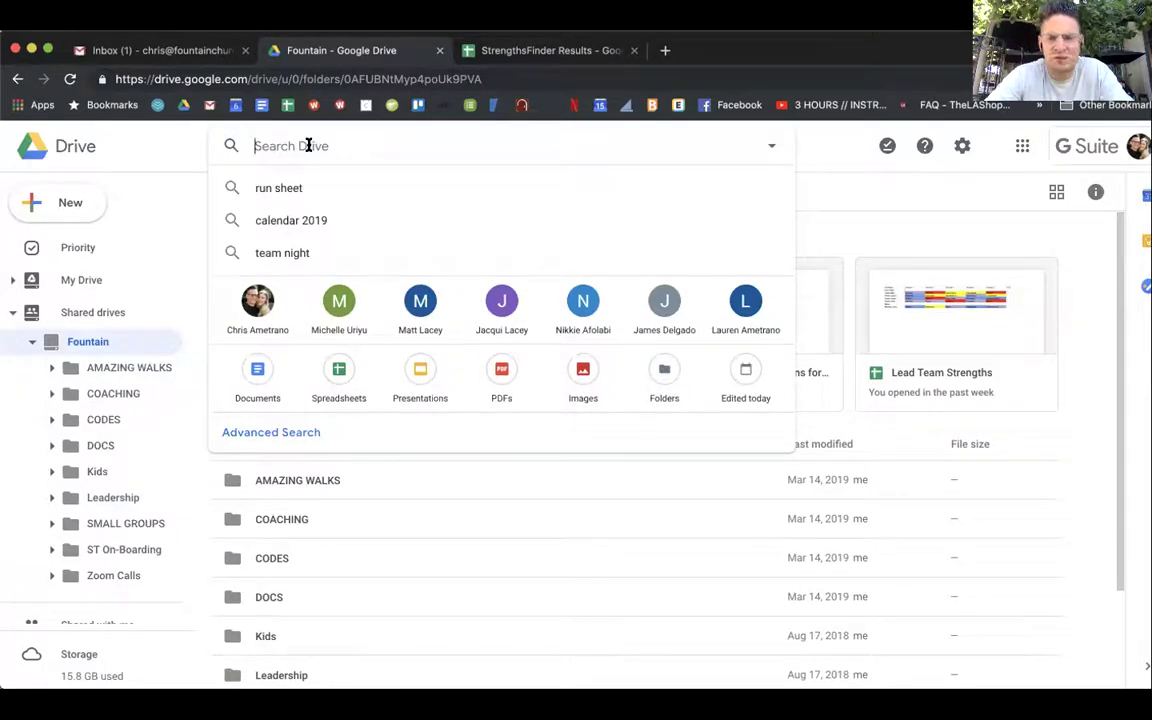
text(framework)
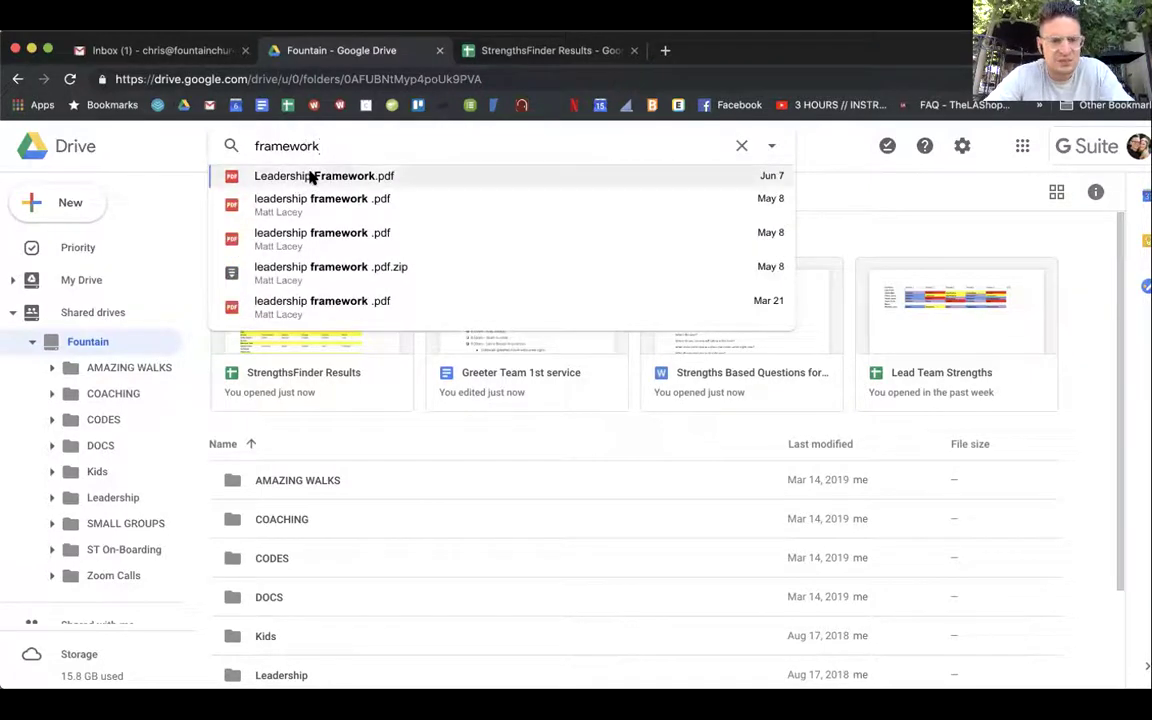
click(311, 176)
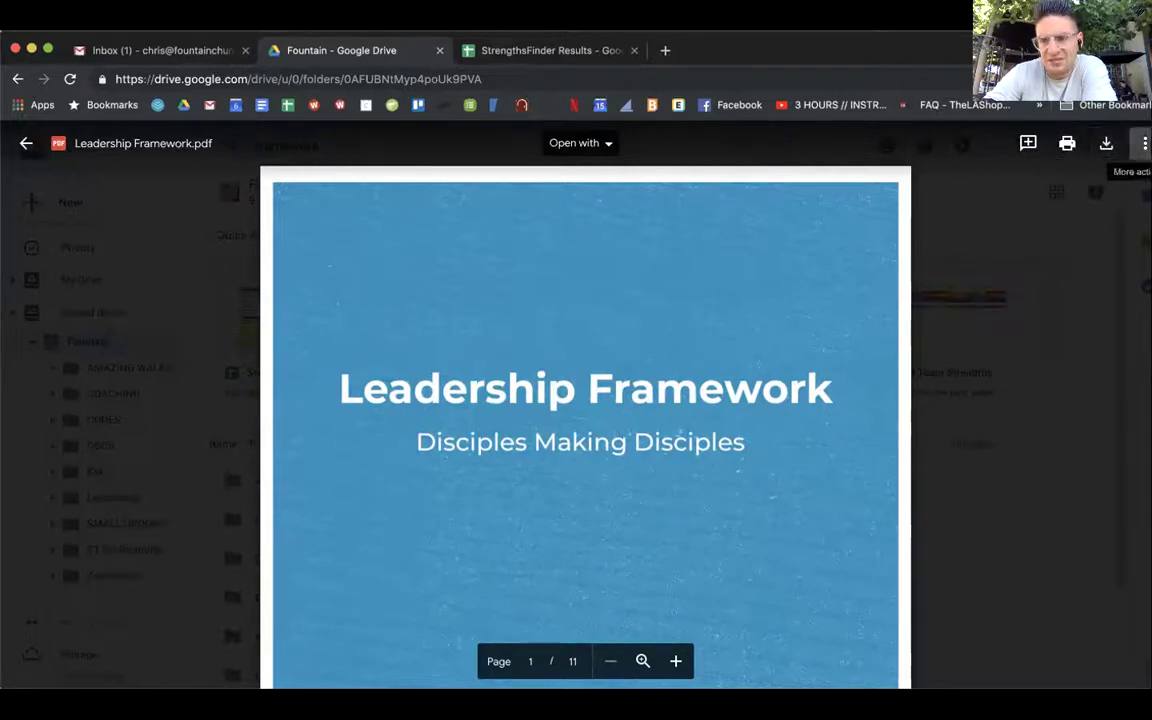
click(987, 205)
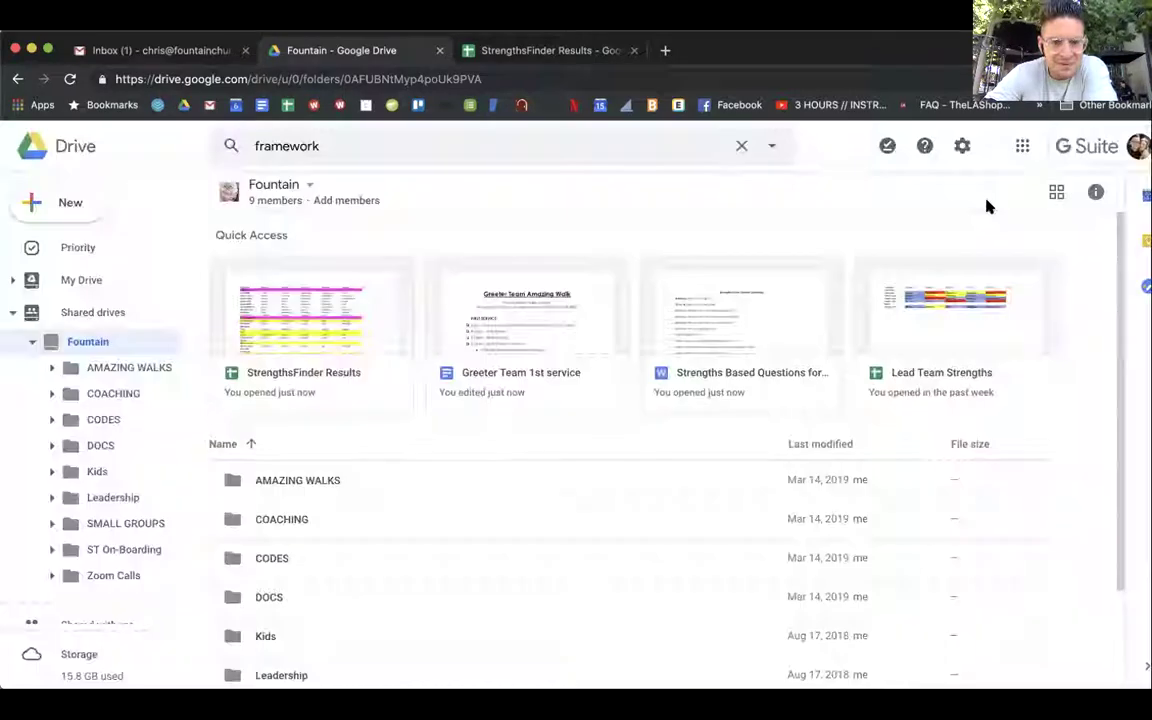
- Go to the shared drives list, open the Fountain drive, and open its AMAZING WALKS folder
click(80, 313)
double_click(270, 271)
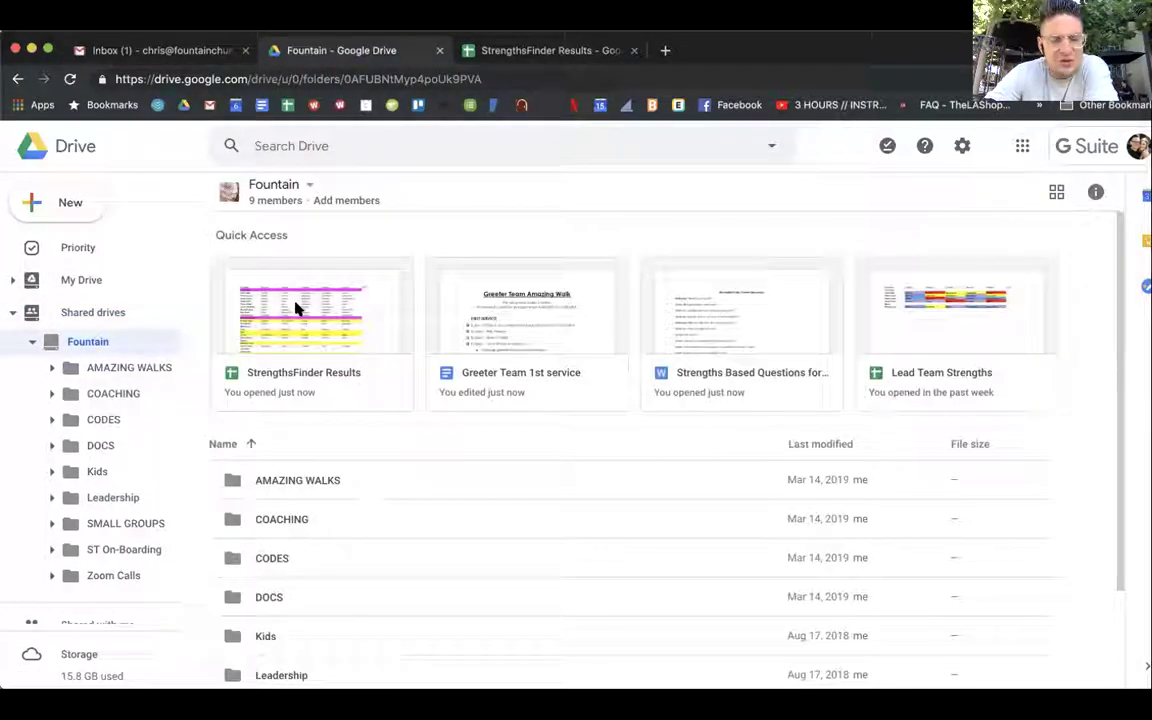
scroll(296, 306, down, 2)
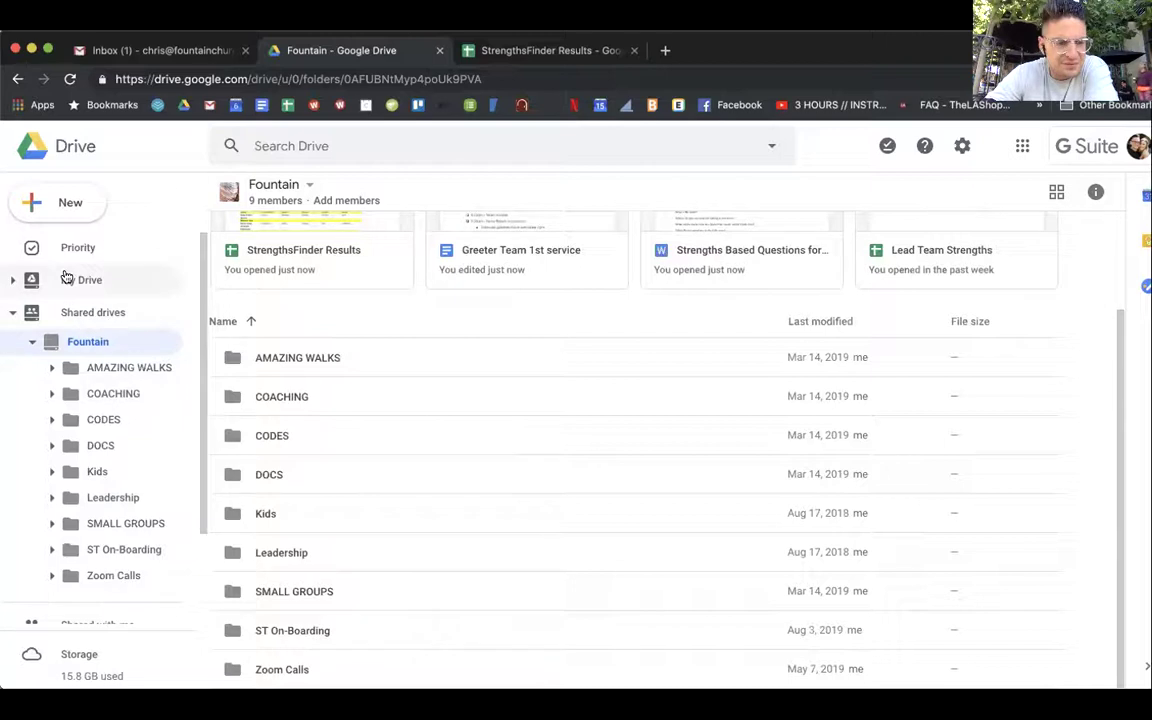
double_click(285, 358)
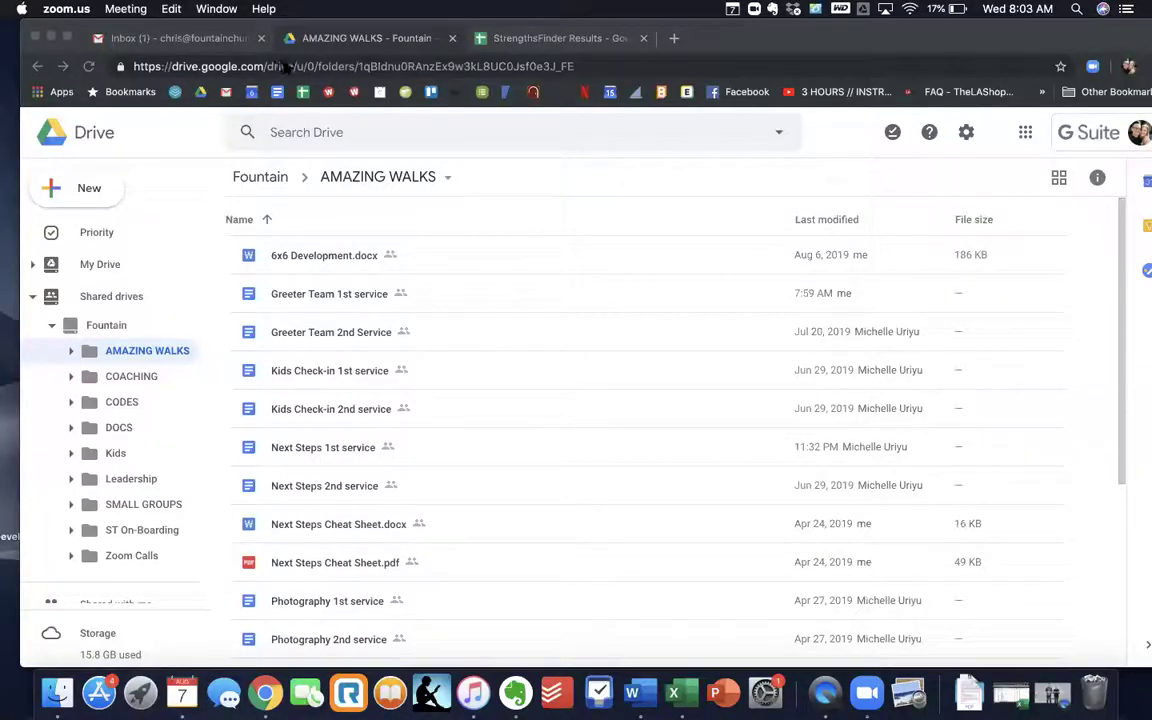
- Upload 6x6 Development.docx from the desktop into the AMAZING WALKS folder, moving the browser window aside for access and back
drag(72, 48, 242, 48)
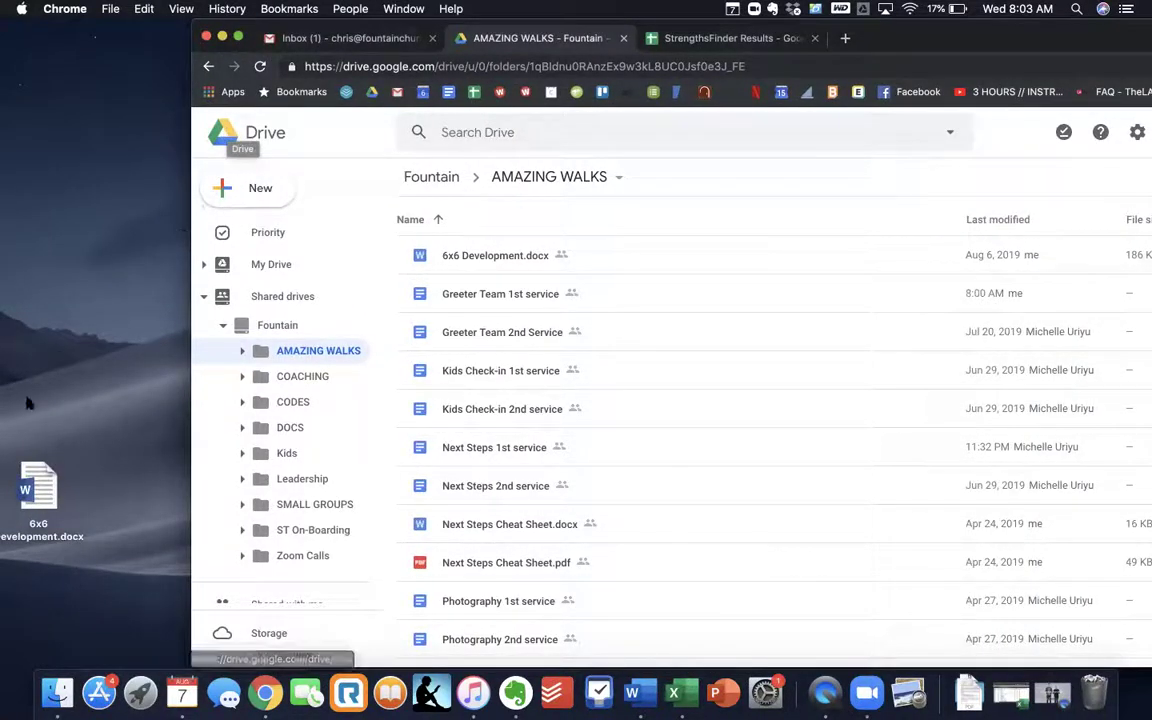
drag(38, 487, 87, 330)
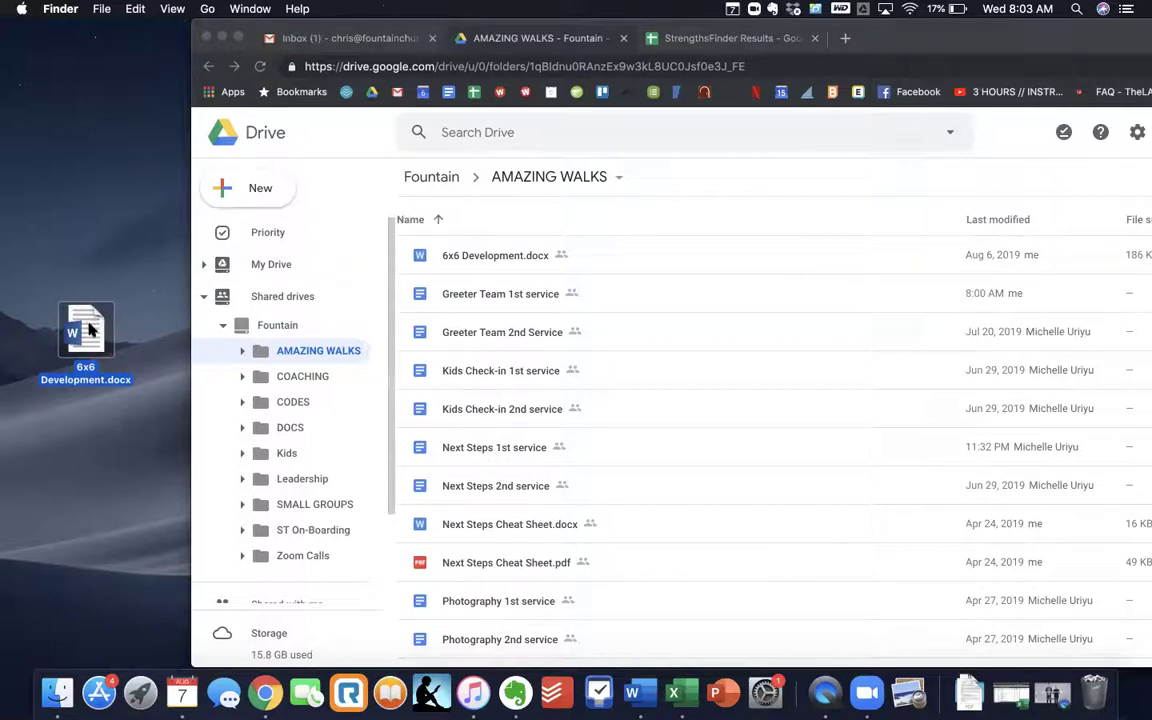
drag(88, 320, 512, 372)
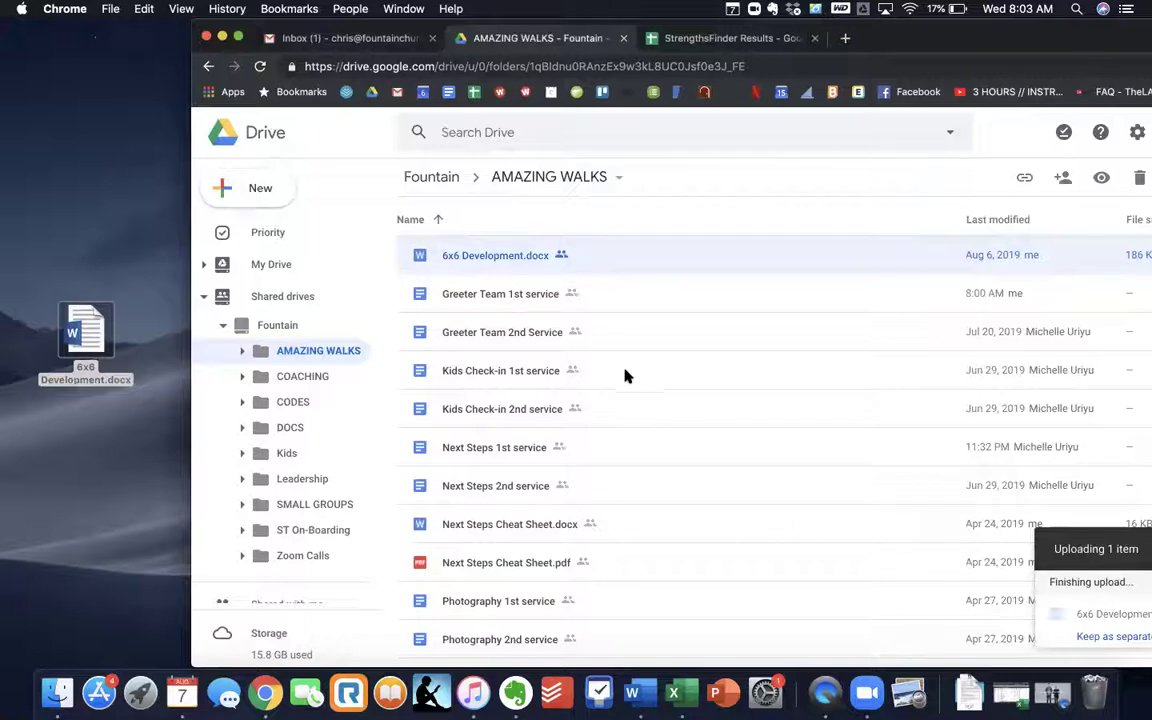
drag(1032, 40, 898, 40)
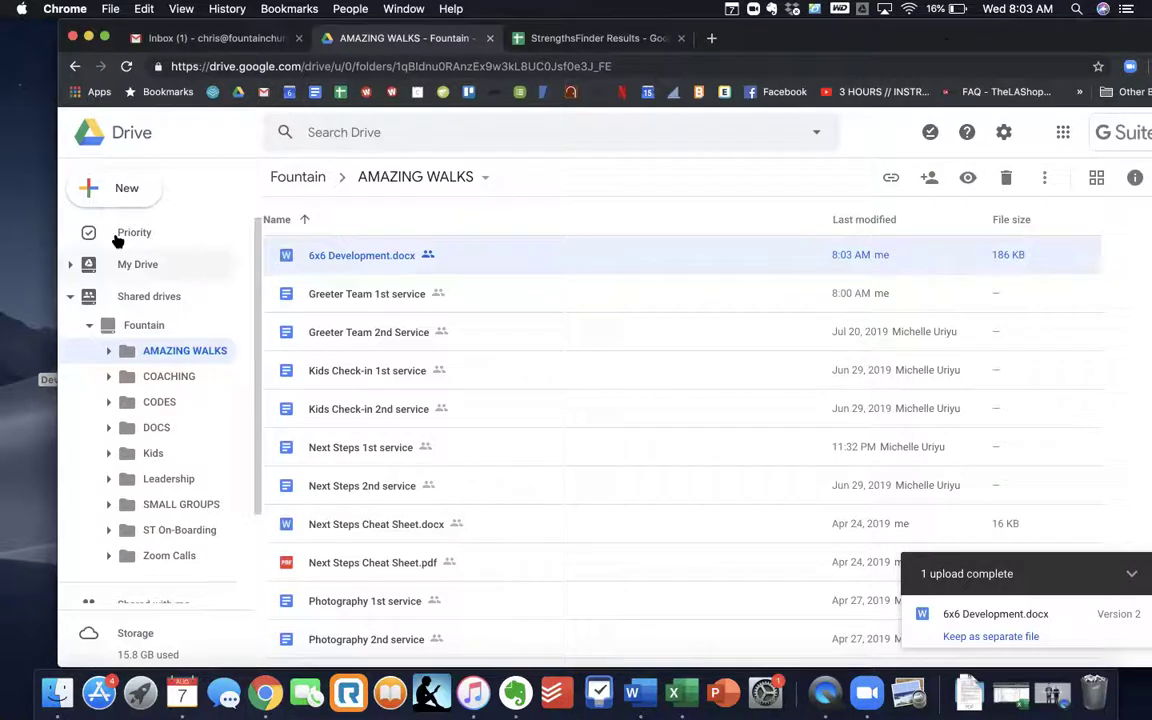
- Open My Drive and look through its list of personal folders and files
click(123, 268)
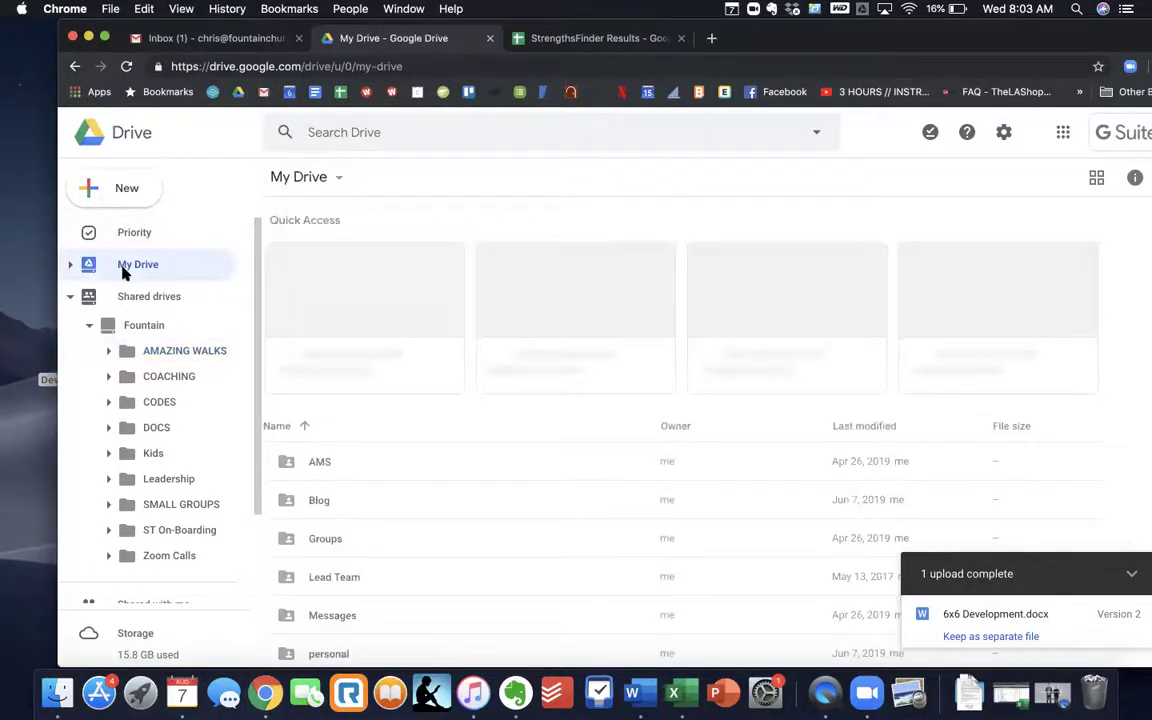
scroll(368, 468, down, 15)
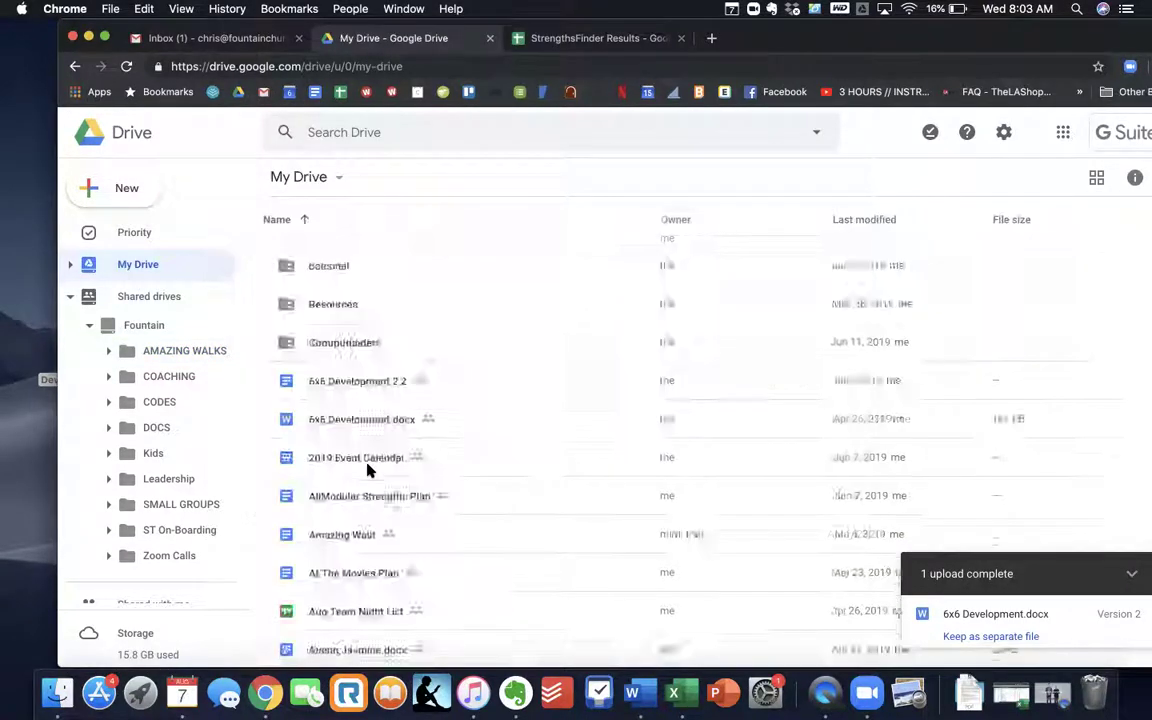
scroll(368, 470, up, 15)
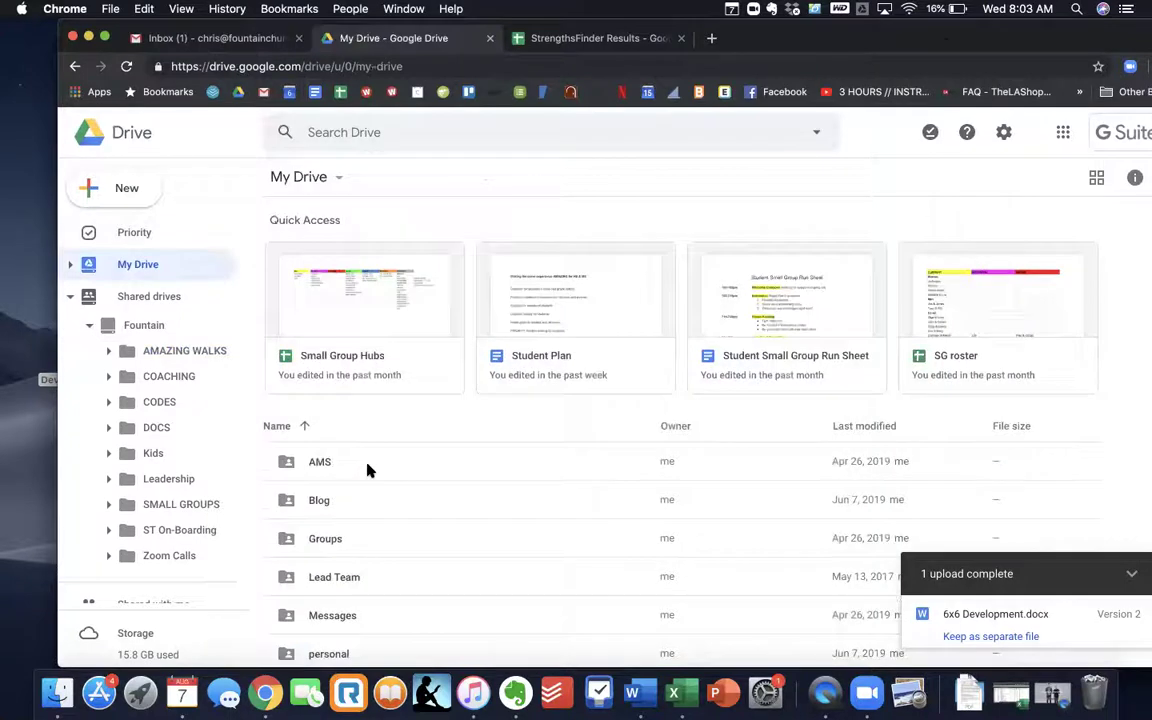